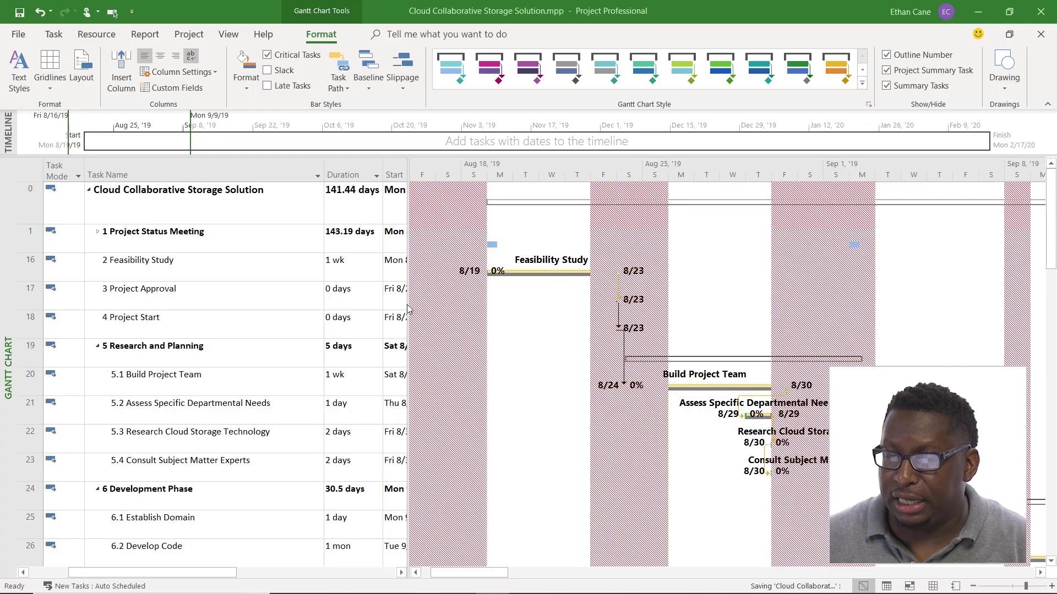
- Drag the table/chart divider right to expose the Finish, Predecessors and Resource Names columns
{"action": "left_click_drag", "start_coordinate": [408, 310], "coordinate": [703, 328]}
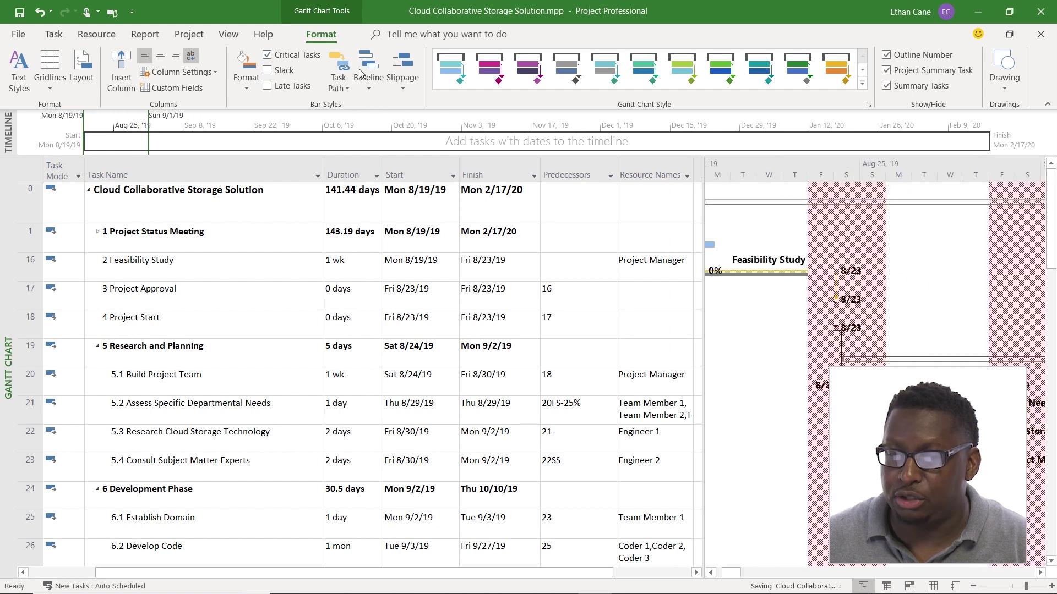
- Save a copy to the Desktop as Cloud Collaborative Storage Solution.xlsx in Excel Workbook format
{"action": "left_click", "coordinate": [14, 36]}
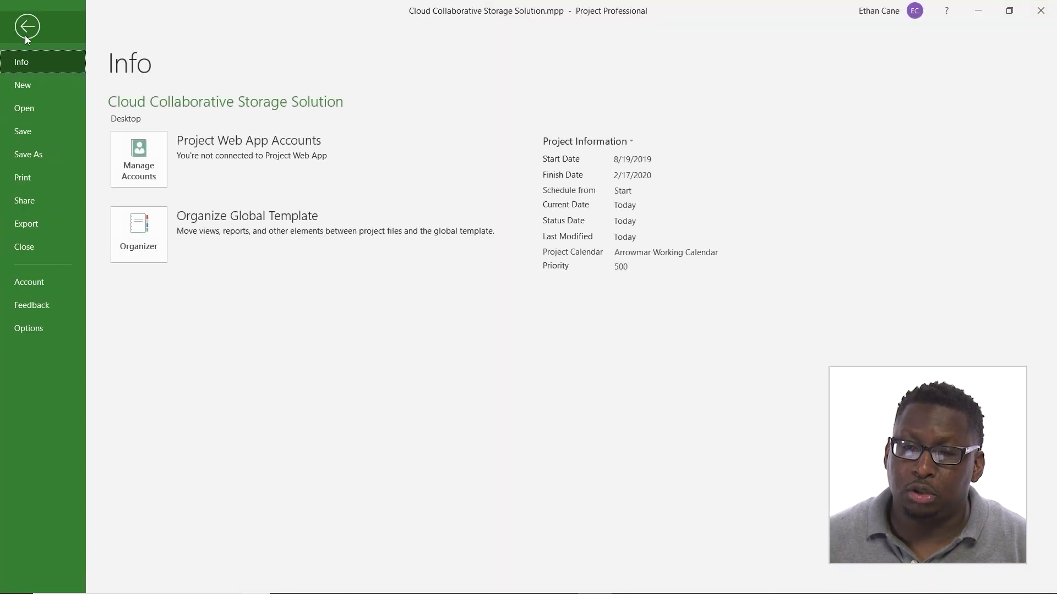
{"action": "left_click", "coordinate": [31, 155]}
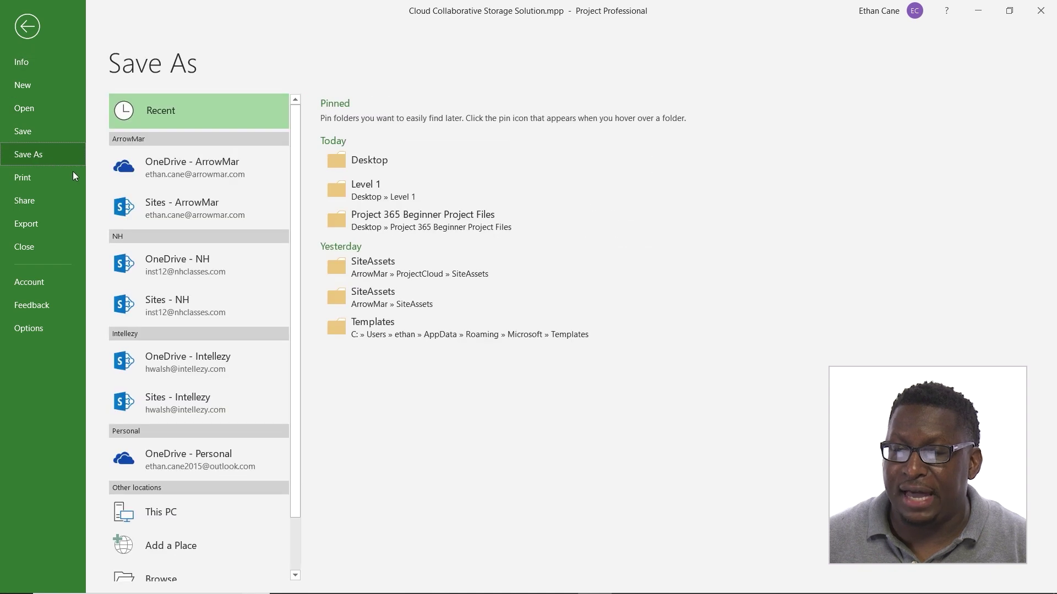
{"action": "left_click", "coordinate": [370, 161]}
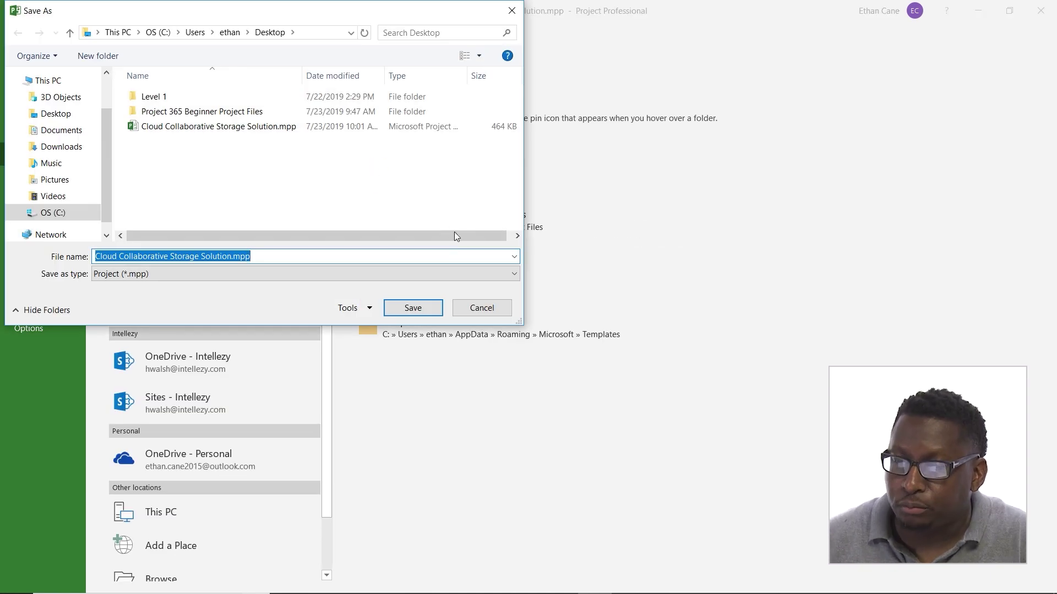
{"action": "left_click", "coordinate": [517, 273]}
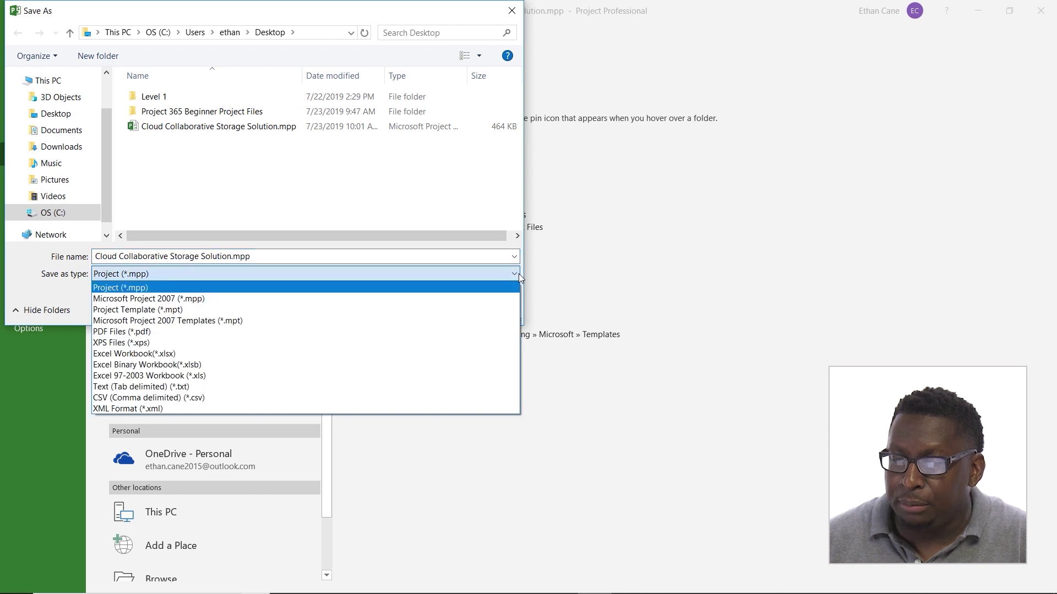
{"action": "left_click", "coordinate": [140, 359]}
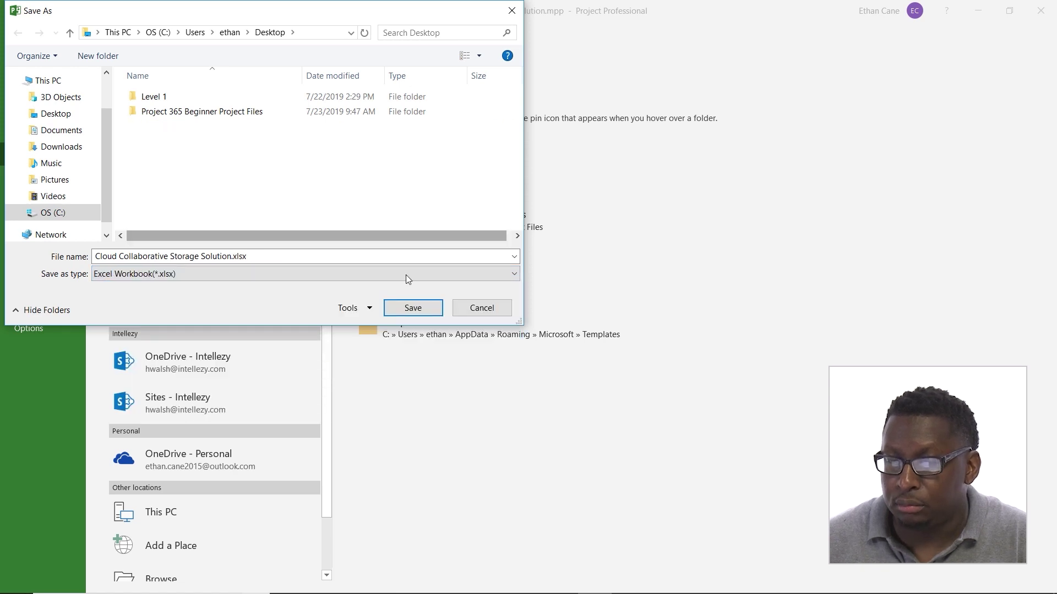
{"action": "left_click", "coordinate": [413, 308]}
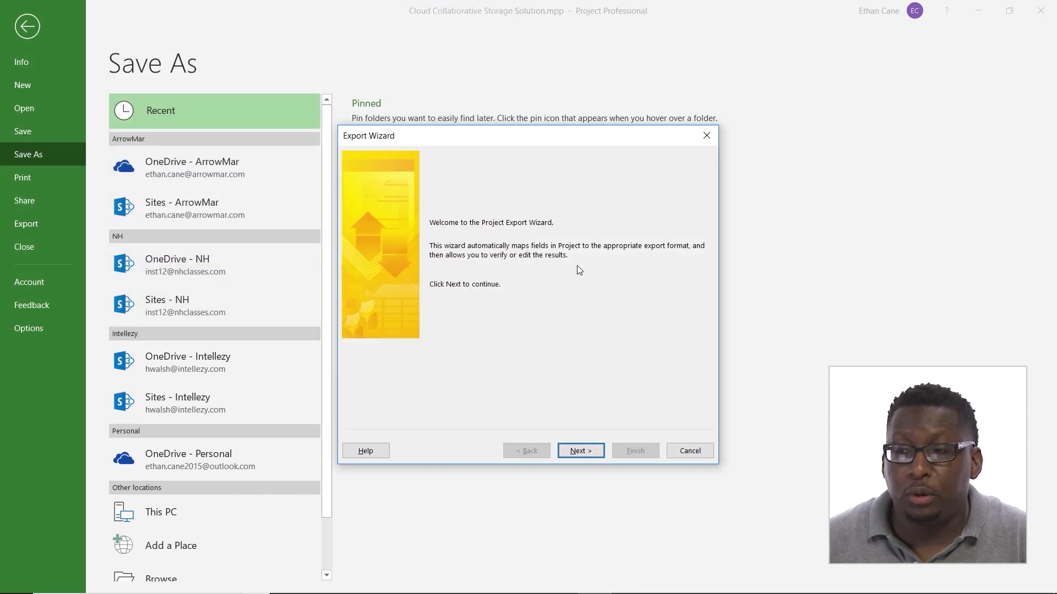
- Step through the Export Wizard to export selected data with the Use existing map option
{"action": "left_click", "coordinate": [581, 452]}
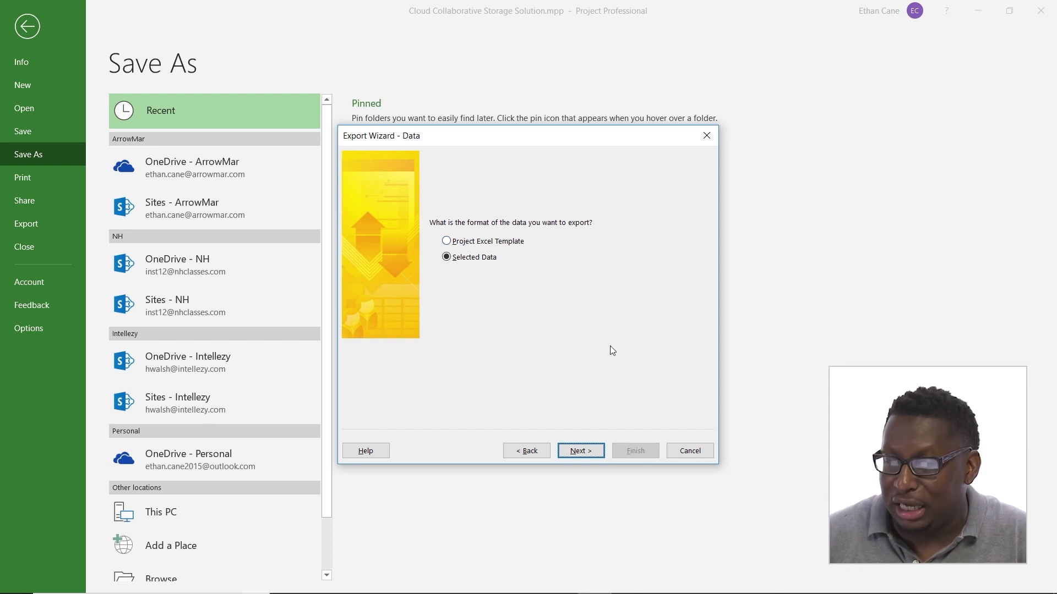
{"action": "left_click", "coordinate": [580, 451]}
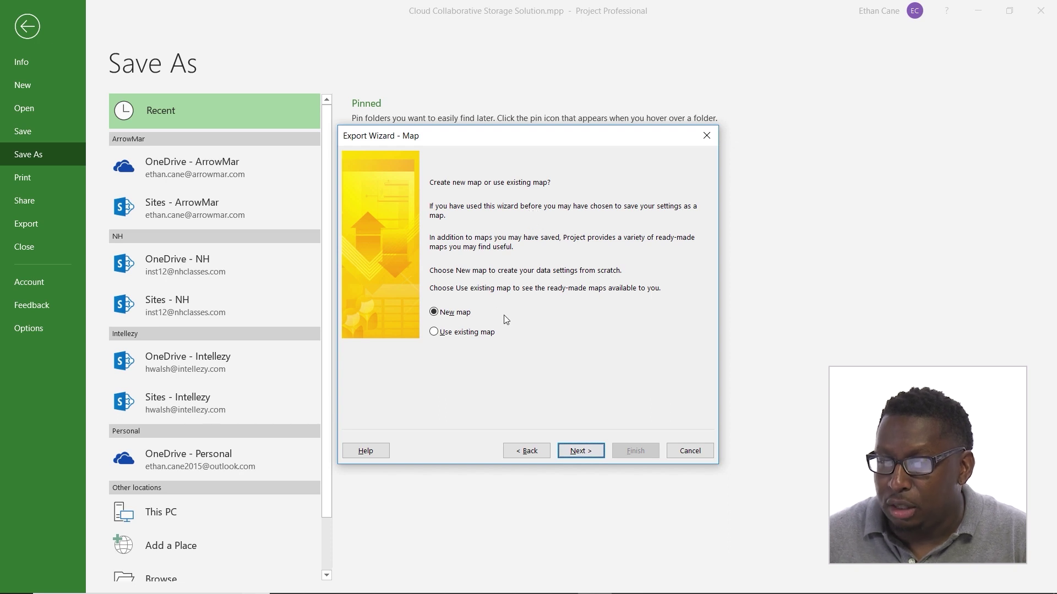
{"action": "left_click", "coordinate": [579, 450]}
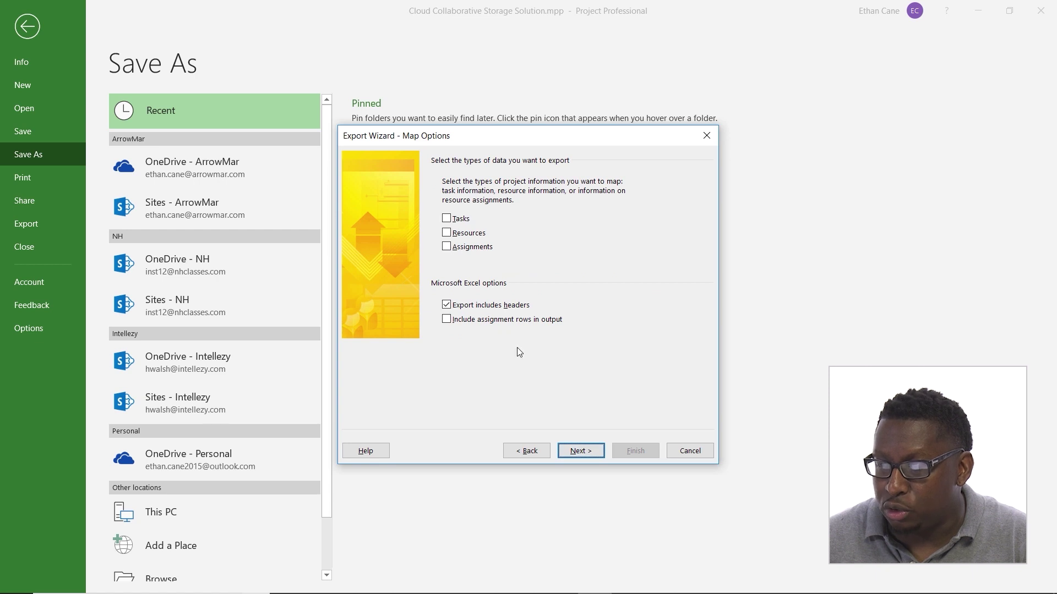
{"action": "left_click", "coordinate": [533, 452]}
{"action": "left_click", "coordinate": [449, 335]}
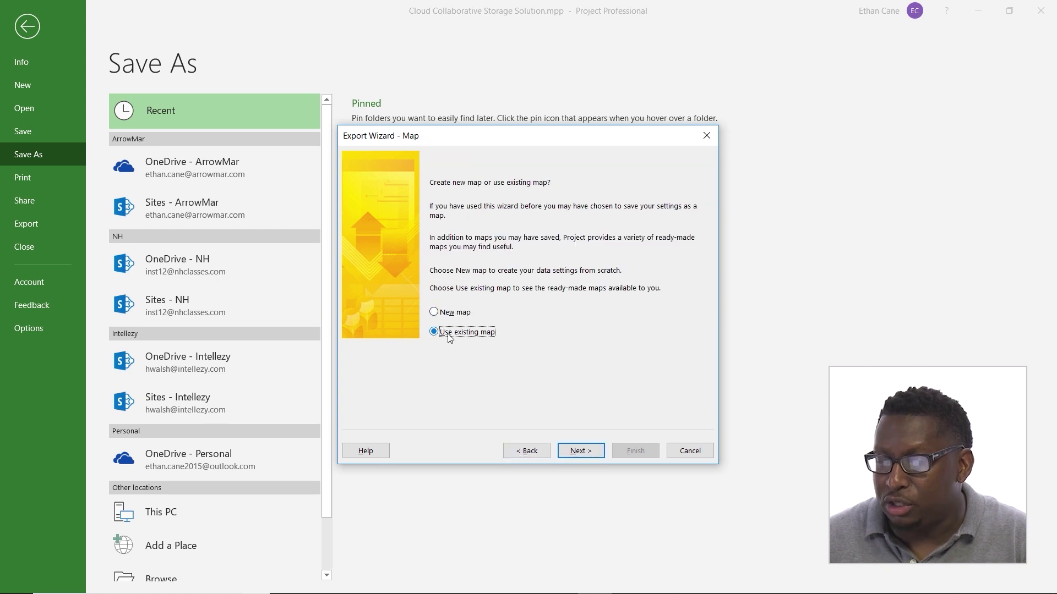
{"action": "left_click", "coordinate": [579, 450]}
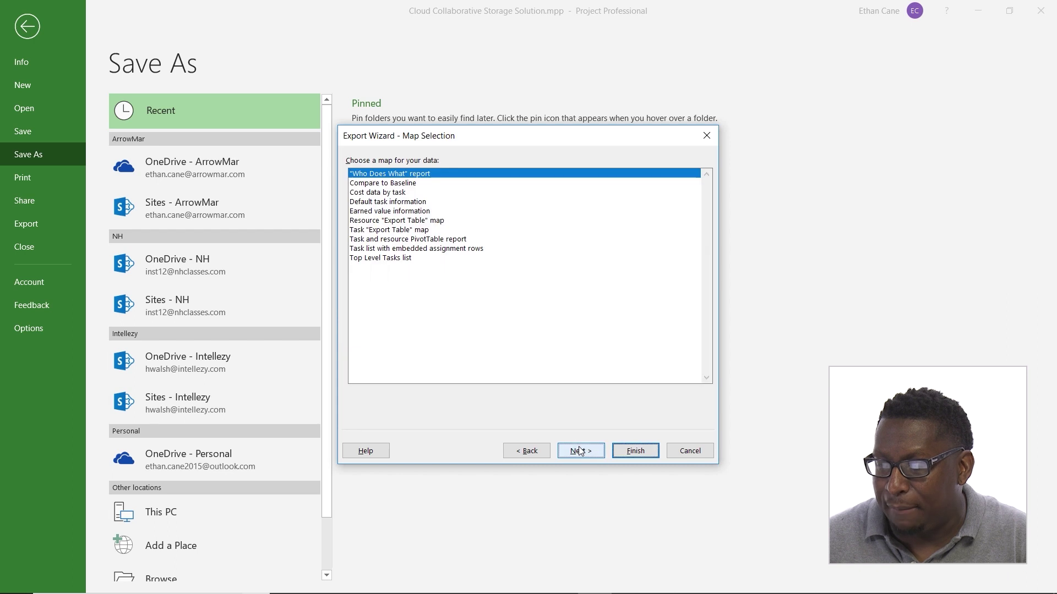
- Pick the Default task information map and export Tasks and Assignments with assignment rows included
{"action": "left_click", "coordinate": [400, 203]}
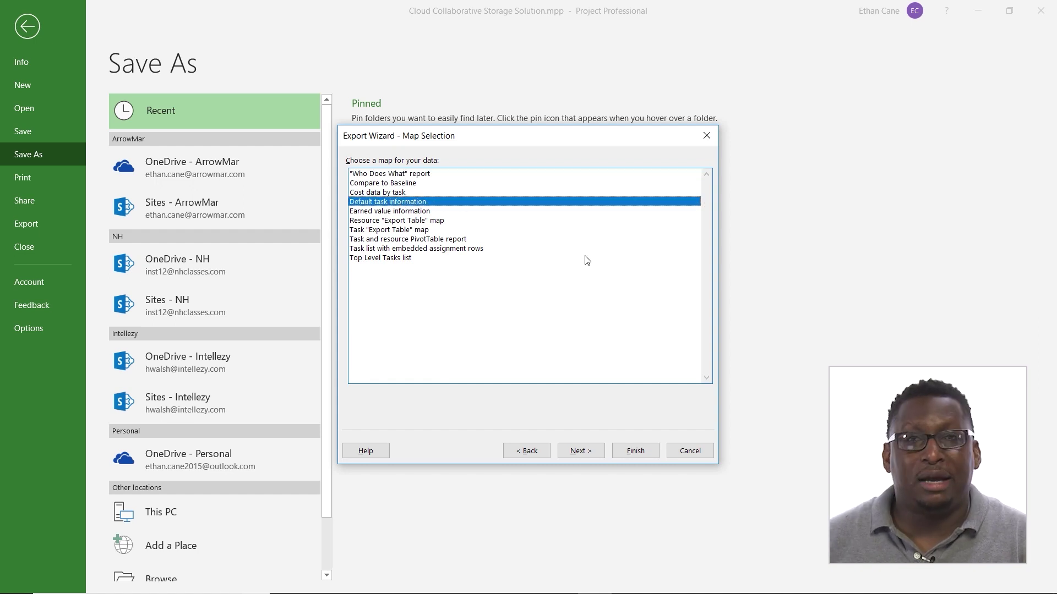
{"action": "left_click", "coordinate": [593, 454]}
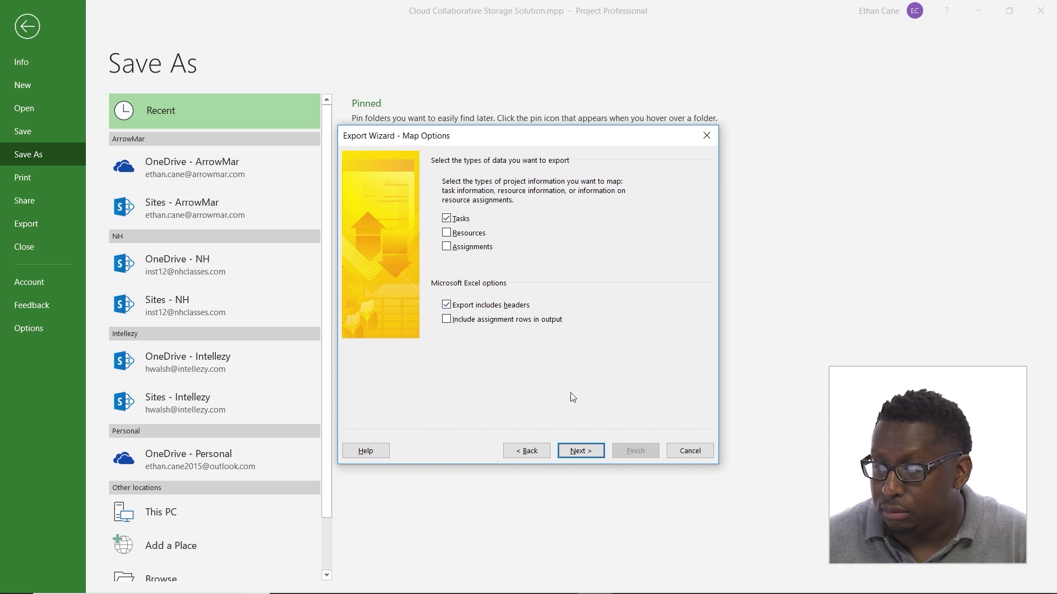
{"action": "left_click", "coordinate": [449, 323]}
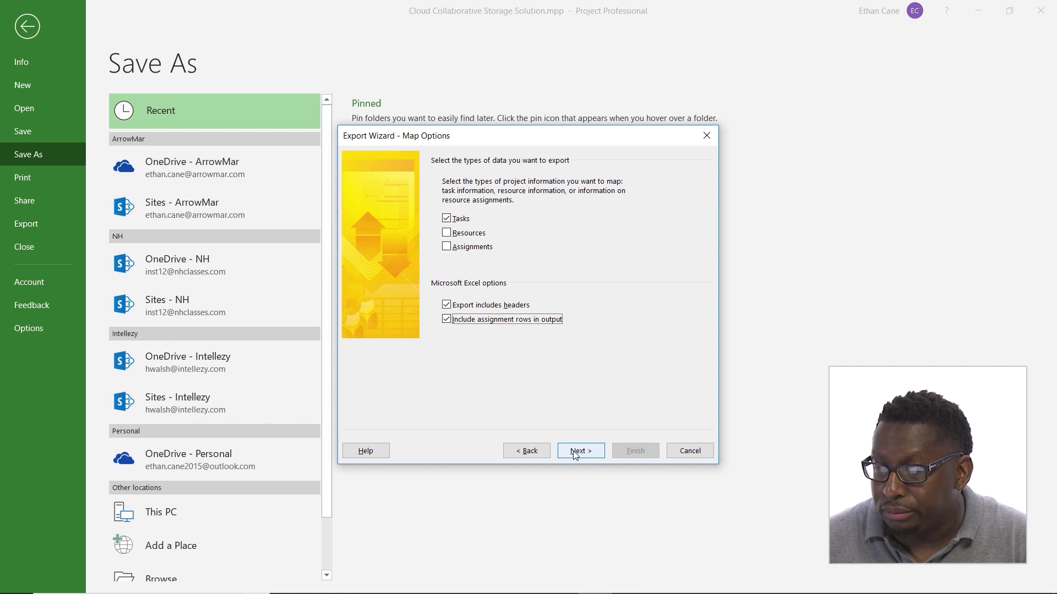
{"action": "left_click", "coordinate": [451, 249]}
{"action": "left_click", "coordinate": [581, 454]}
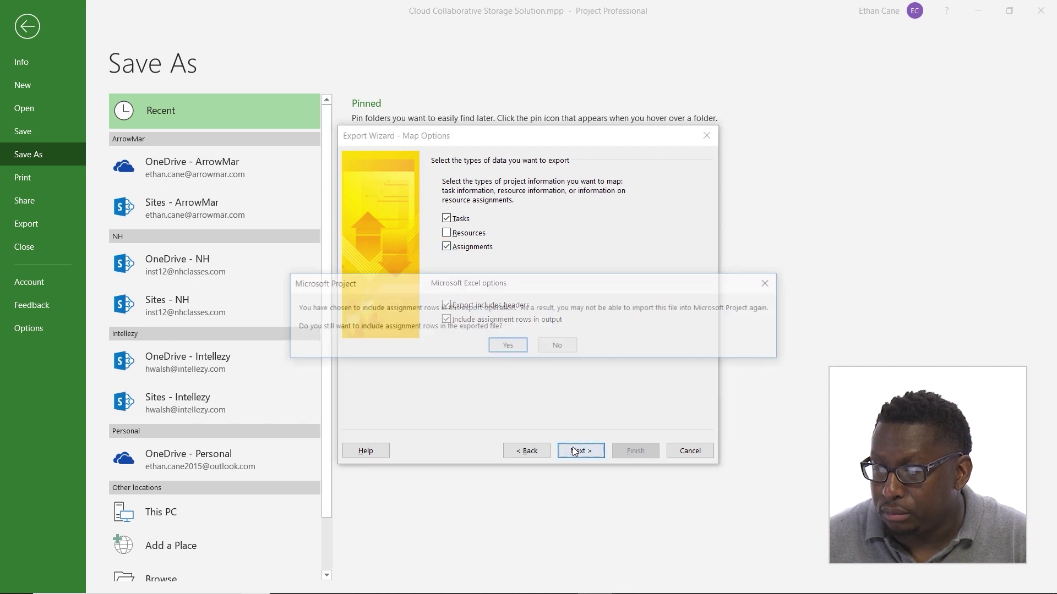
{"action": "left_click", "coordinate": [514, 350]}
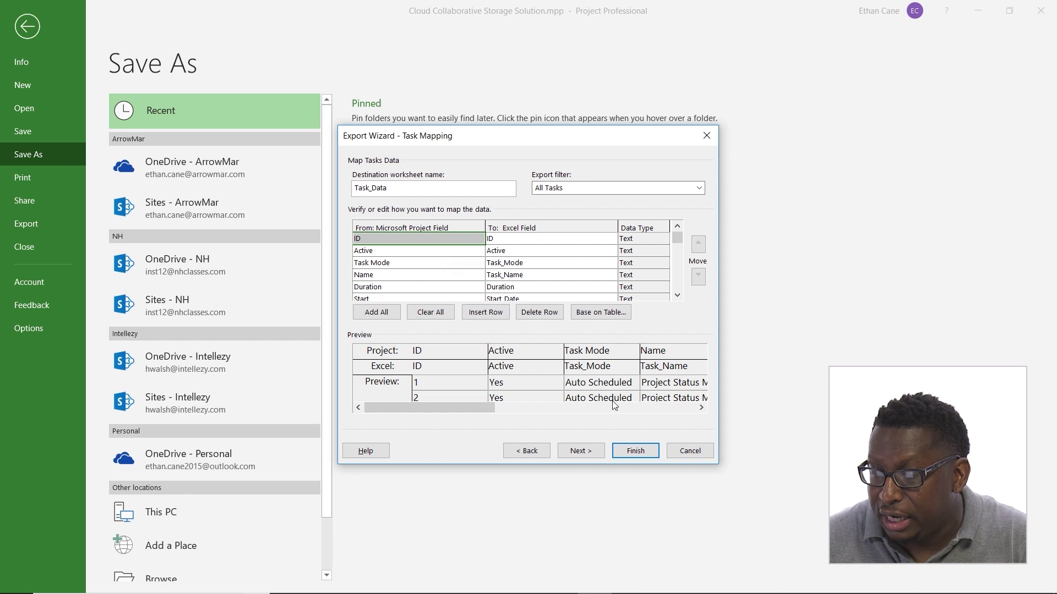
- Try finishing, dismiss the missing worksheet name warning, and inspect the assignment field mapping
{"action": "left_click", "coordinate": [636, 451]}
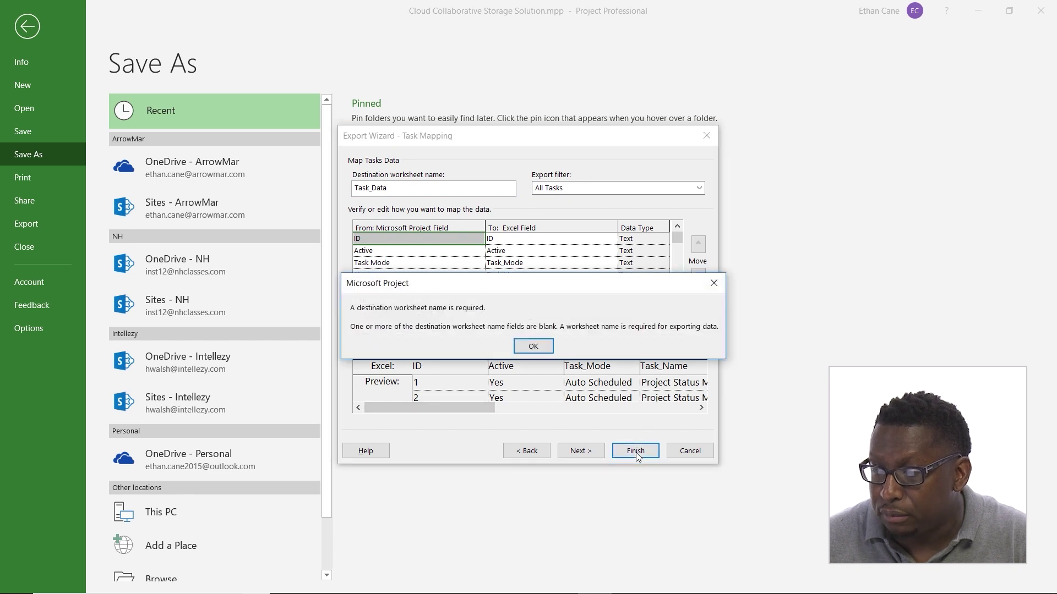
{"action": "left_click", "coordinate": [603, 345]}
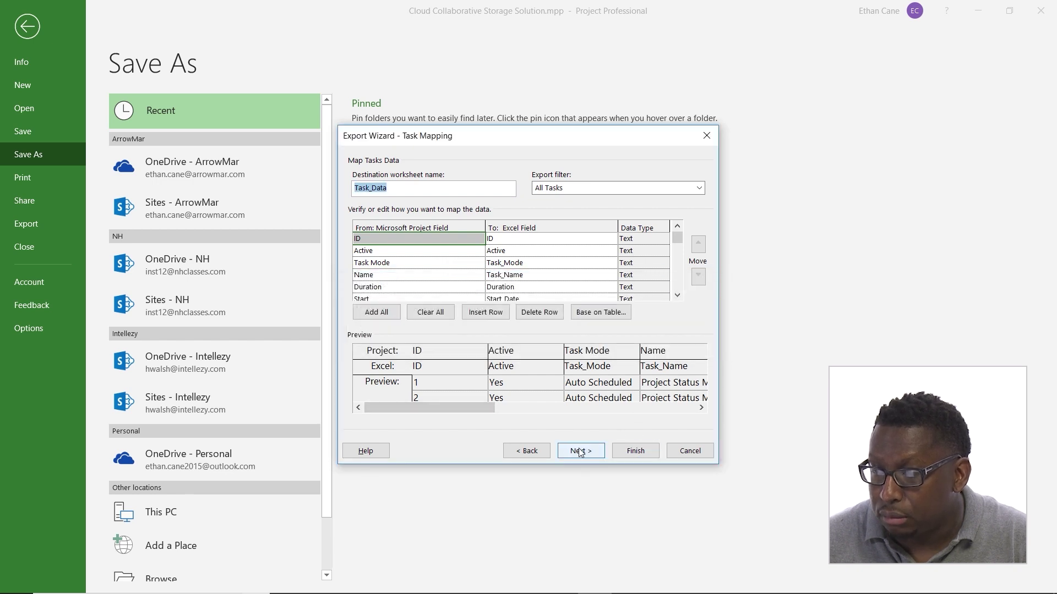
{"action": "left_click", "coordinate": [580, 451]}
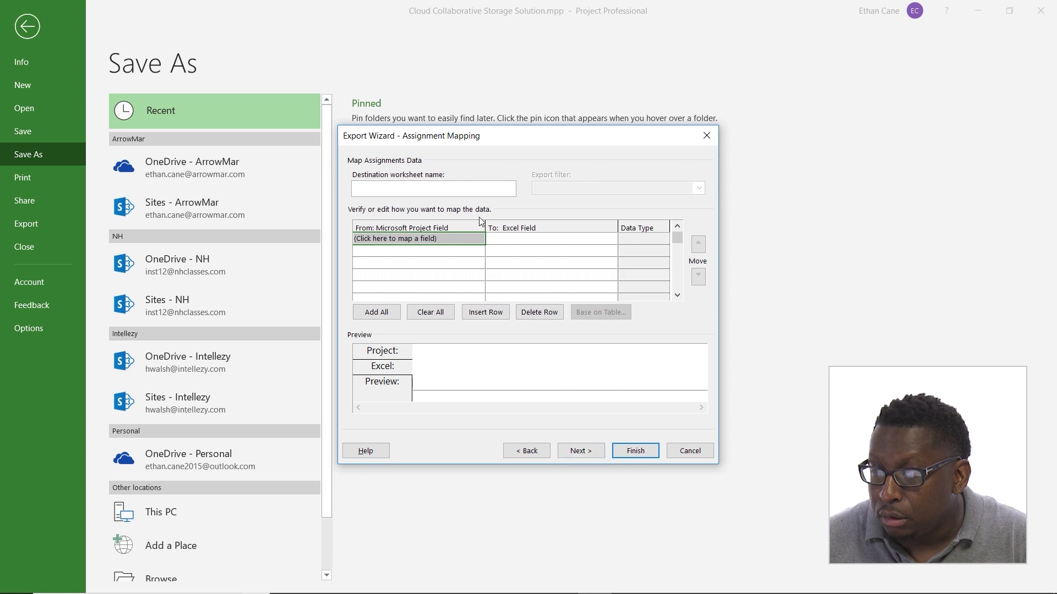
{"action": "left_click", "coordinate": [477, 239]}
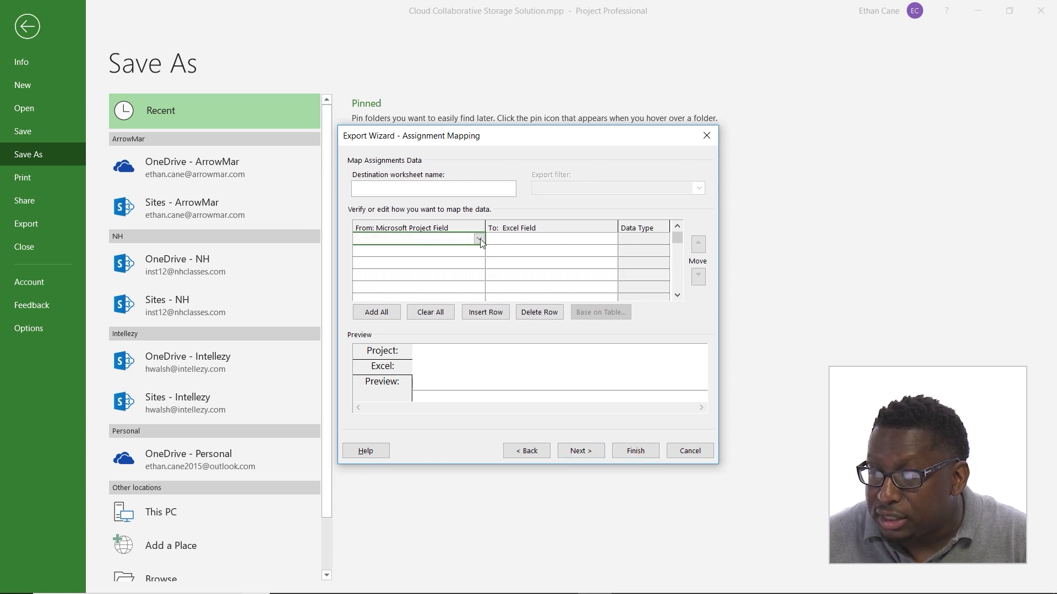
{"action": "left_click", "coordinate": [478, 239]}
{"action": "left_click", "coordinate": [509, 248]}
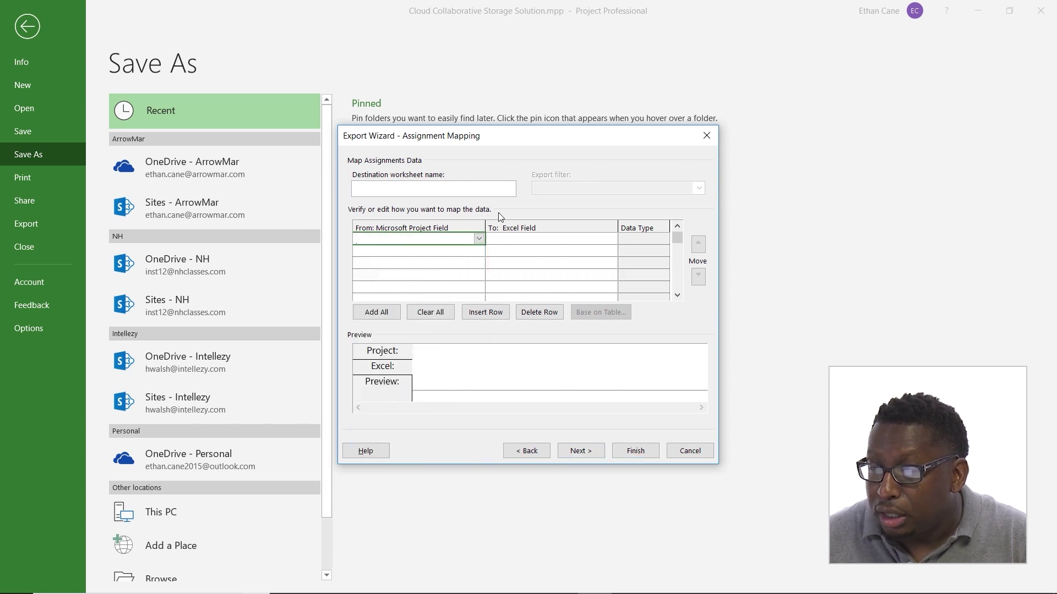
- Uncheck Assignments, keep assignment rows in the output, and finish the Excel export
{"action": "left_click", "coordinate": [532, 453]}
{"action": "left_click", "coordinate": [532, 452]}
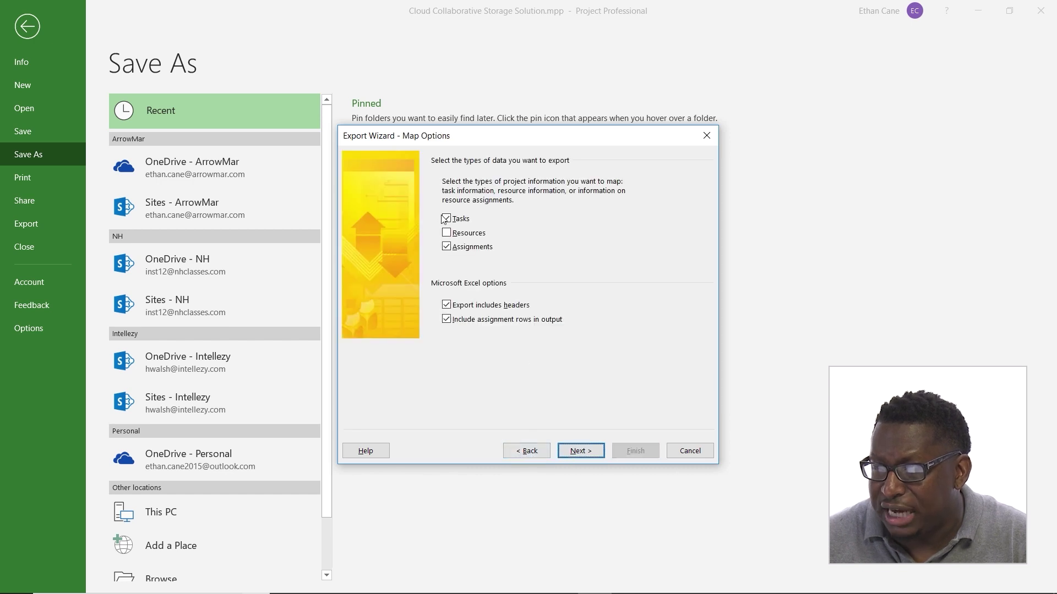
{"action": "left_click", "coordinate": [448, 247]}
{"action": "left_click", "coordinate": [581, 452]}
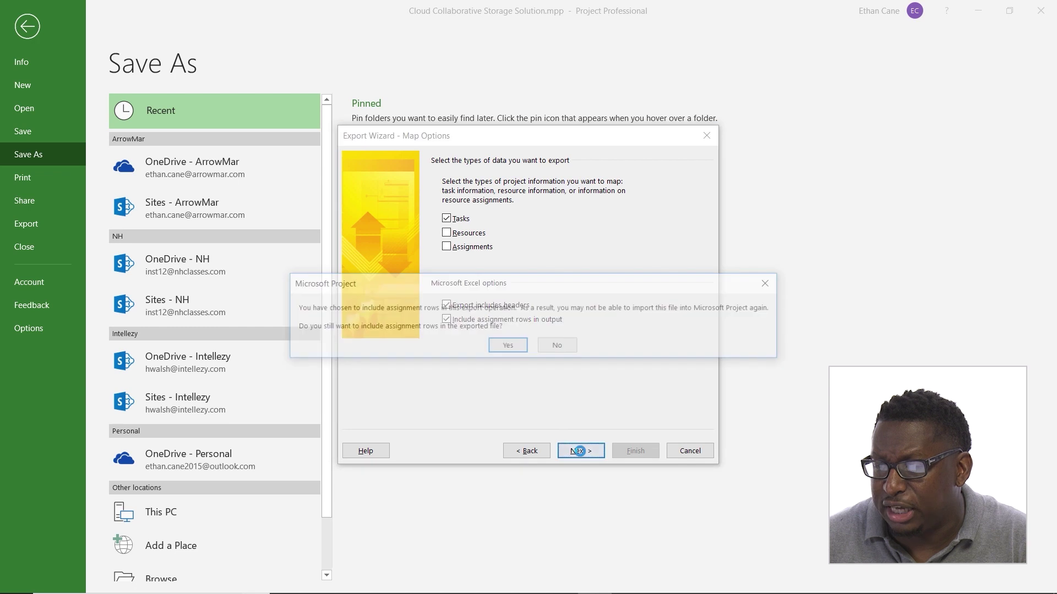
{"action": "left_click", "coordinate": [507, 347]}
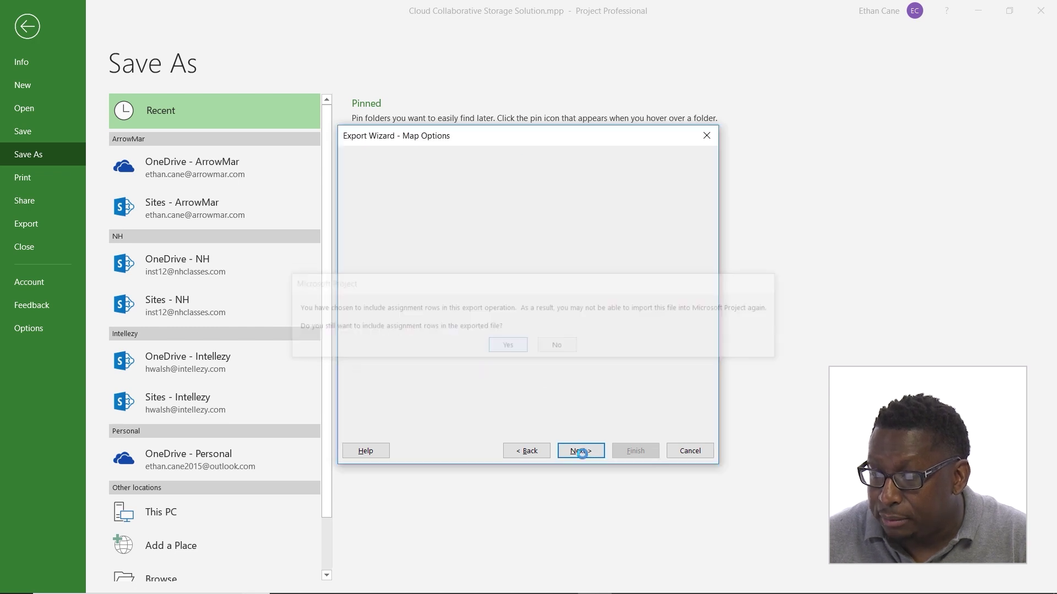
{"action": "left_click", "coordinate": [582, 452]}
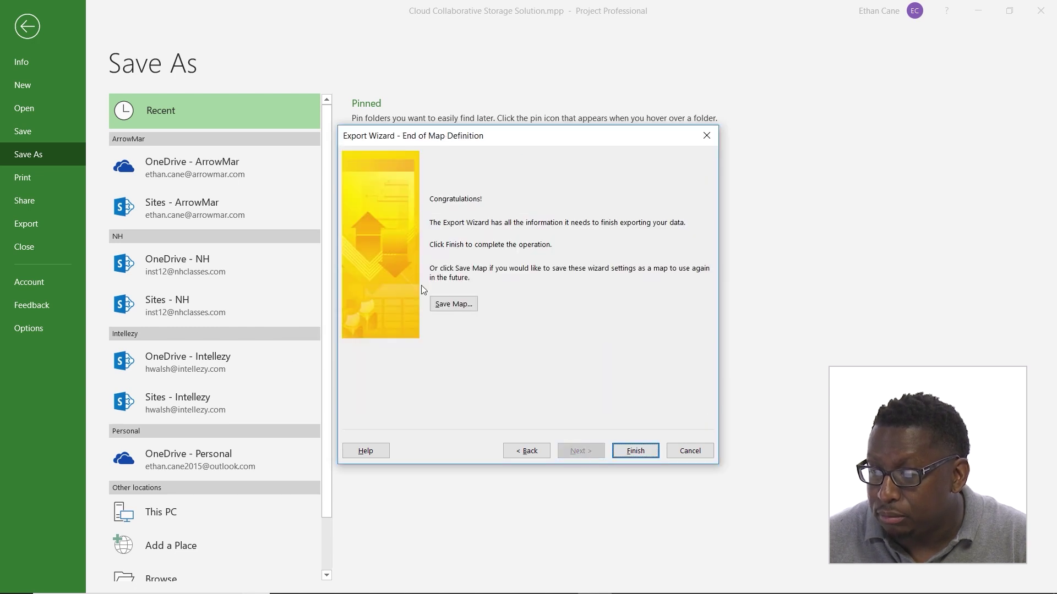
{"action": "left_click", "coordinate": [649, 456]}
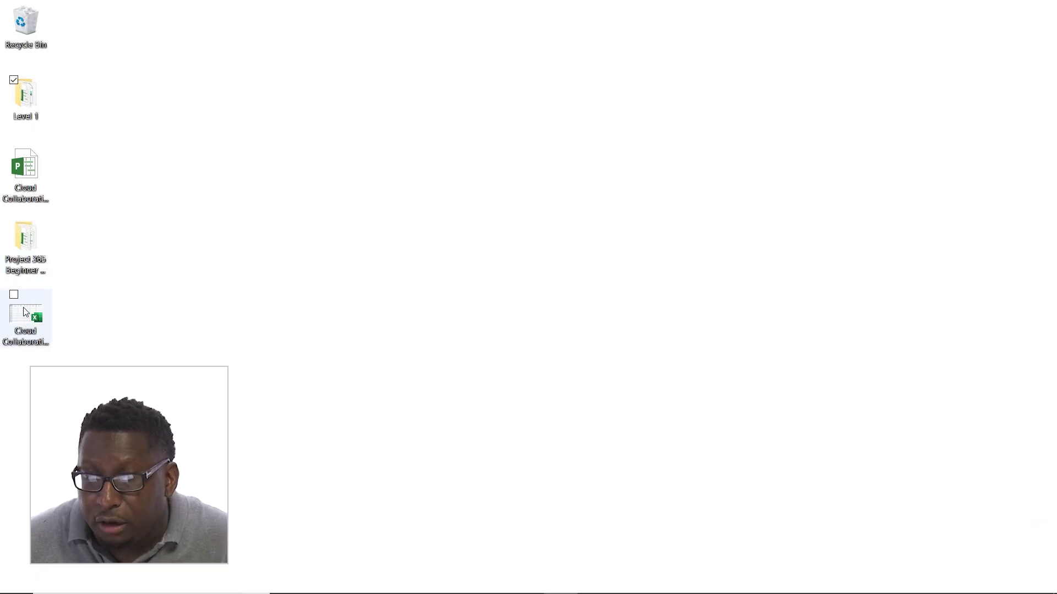
- Open Cloud Collaborative Storage Solution.xlsx from its desktop icon in Excel
{"action": "double_click", "coordinate": [26, 313]}
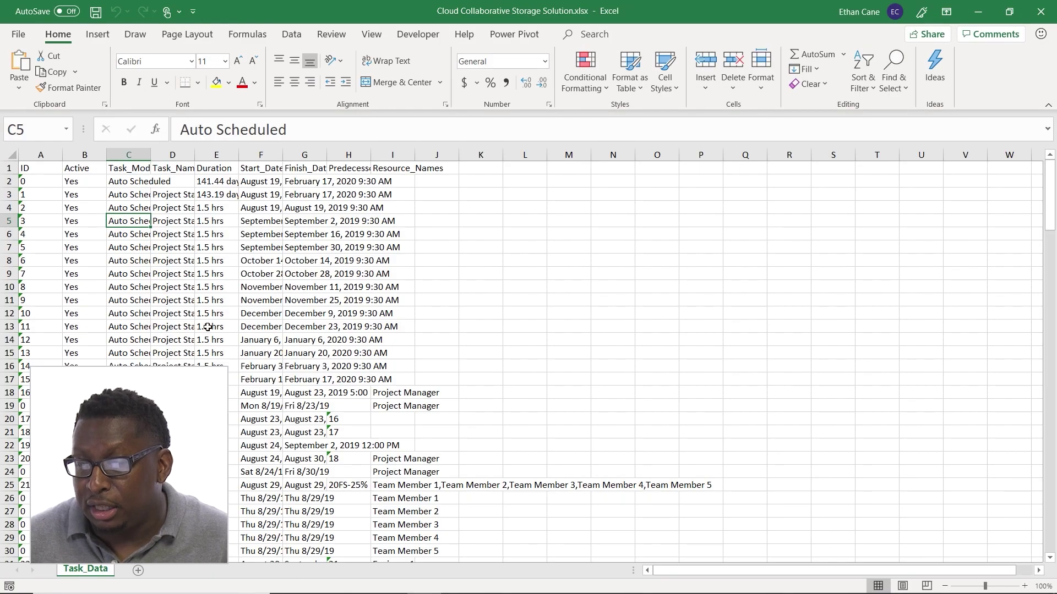
- AutoFit the widths of columns A through I
{"action": "left_click_drag", "start_coordinate": [41, 155], "coordinate": [415, 157]}
{"action": "double_click", "coordinate": [414, 157]}
{"action": "left_click", "coordinate": [309, 220]}
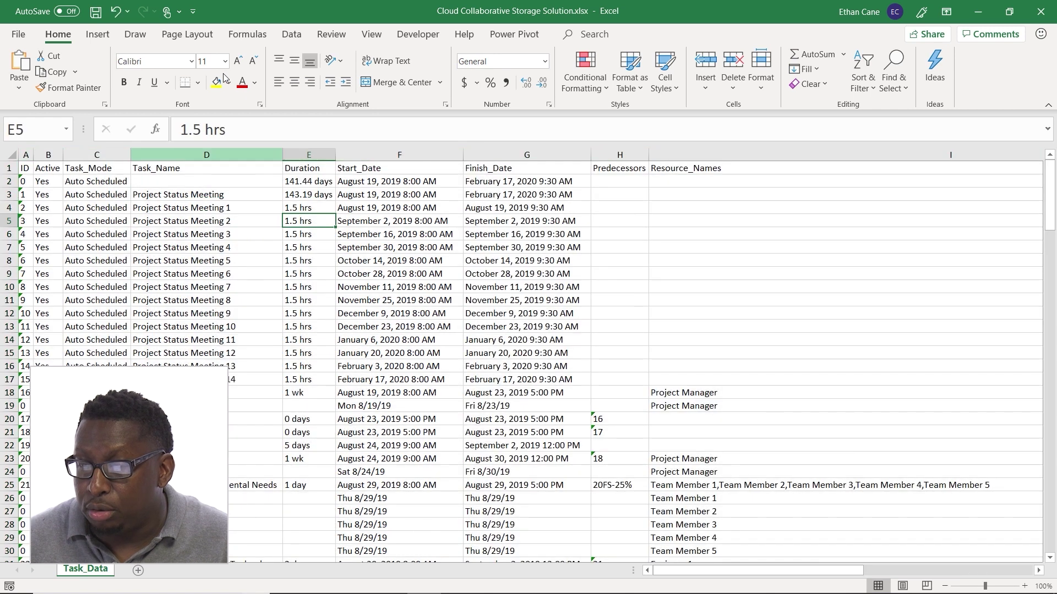
- Format A1:I166 as a table with headers, then scroll through it to review
{"action": "left_click", "coordinate": [97, 35]}
{"action": "left_click", "coordinate": [117, 68]}
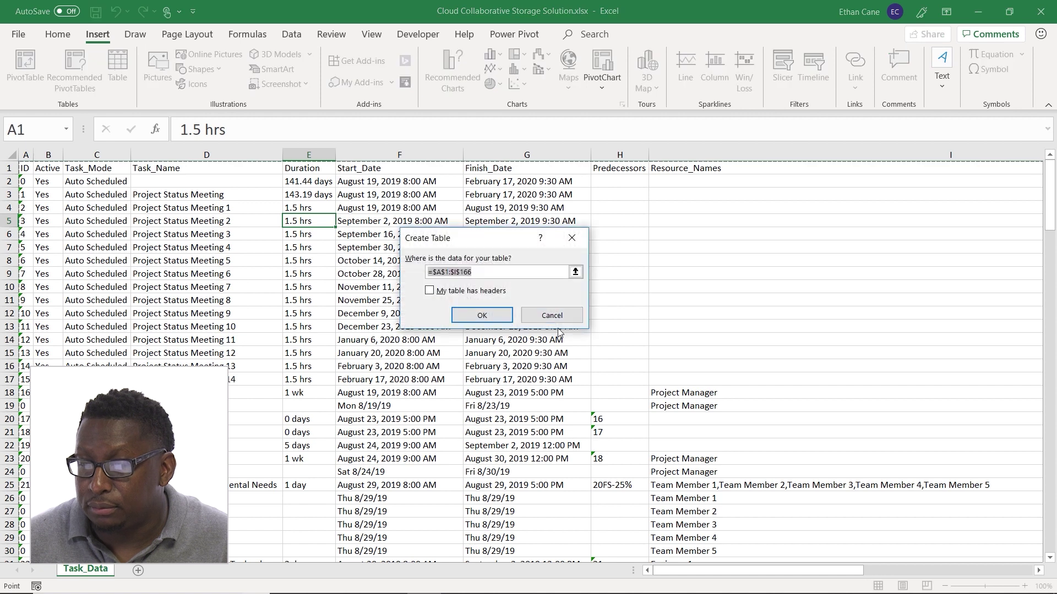
{"action": "left_click", "coordinate": [439, 292]}
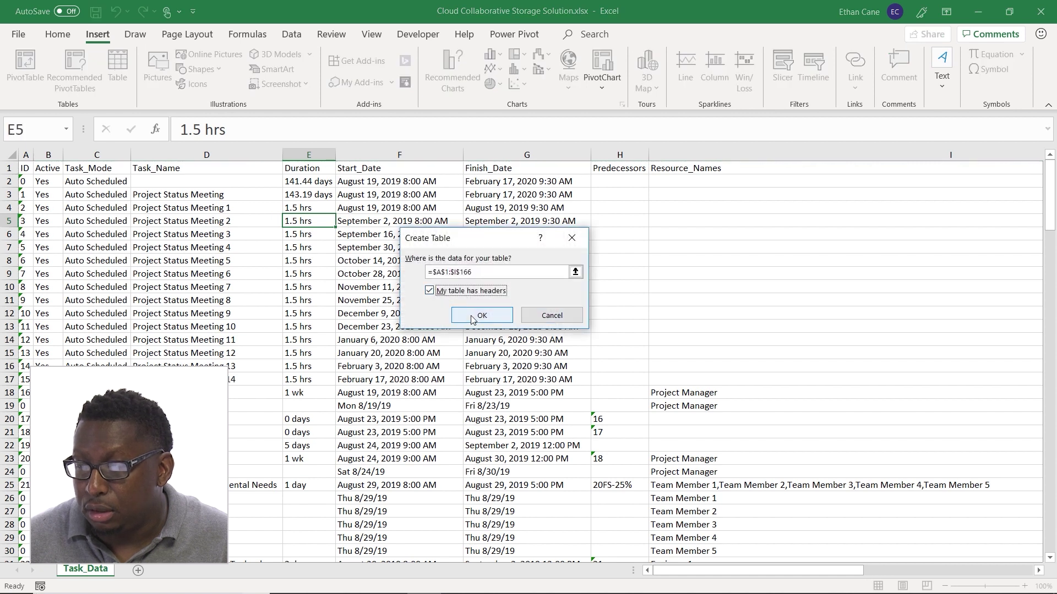
{"action": "left_click", "coordinate": [480, 316]}
{"action": "left_click", "coordinate": [453, 328]}
{"action": "scroll", "coordinate": [462, 344], "scroll_direction": "down", "scroll_amount": 1}
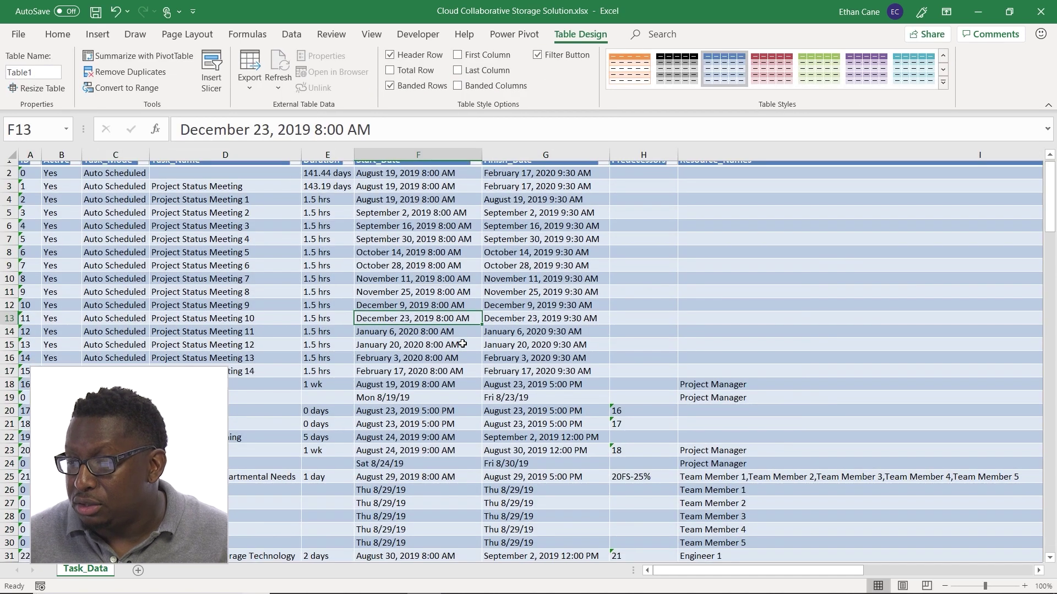
{"action": "scroll", "coordinate": [463, 344], "scroll_direction": "down", "scroll_amount": 20}
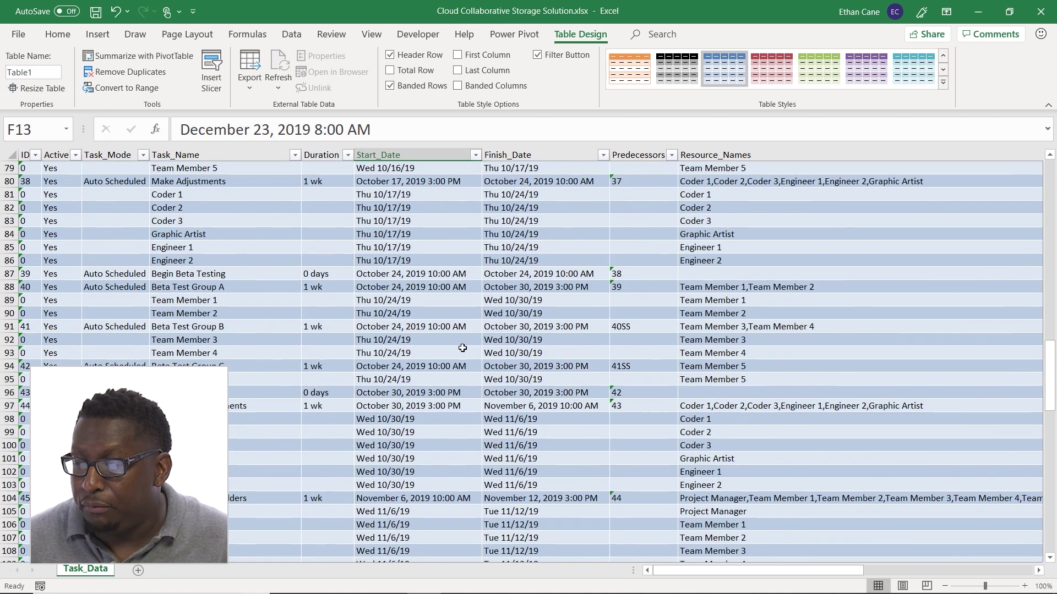
{"action": "scroll", "coordinate": [462, 347], "scroll_direction": "down", "scroll_amount": 20}
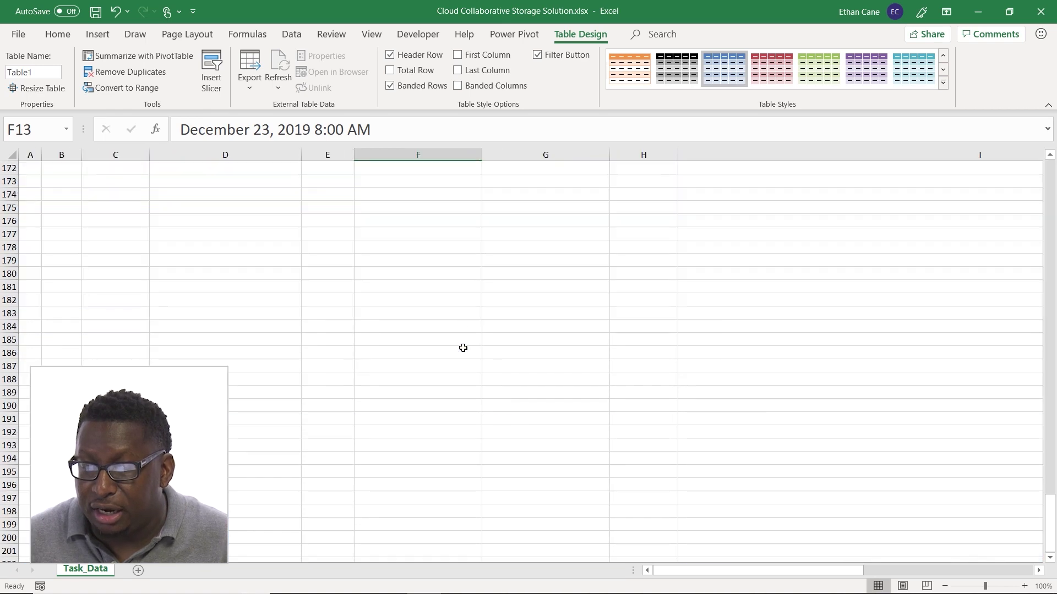
{"action": "scroll", "coordinate": [463, 348], "scroll_direction": "up", "scroll_amount": 20}
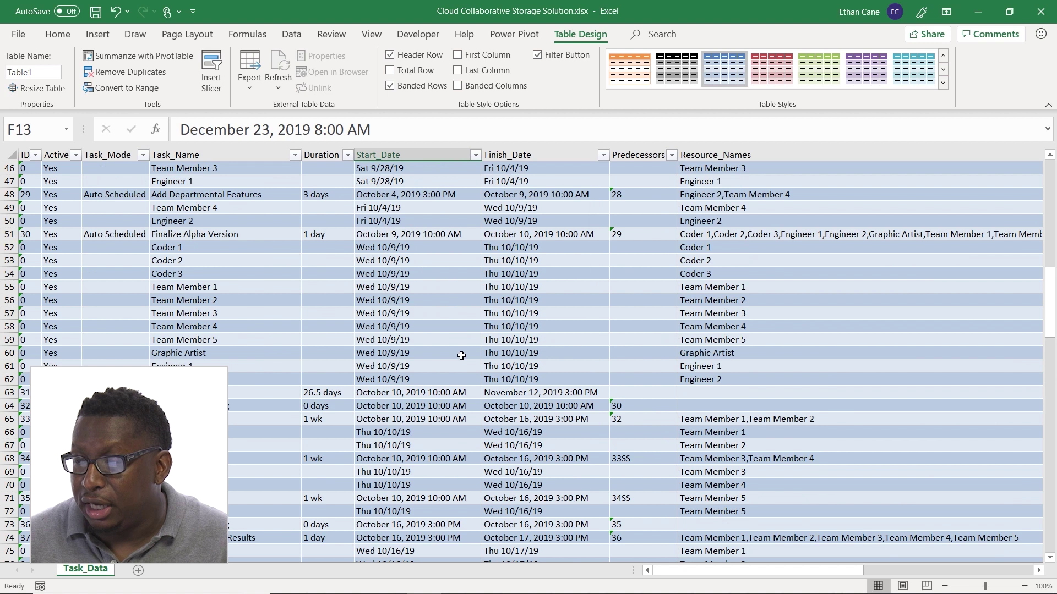
{"action": "scroll", "coordinate": [461, 356], "scroll_direction": "up", "scroll_amount": 15}
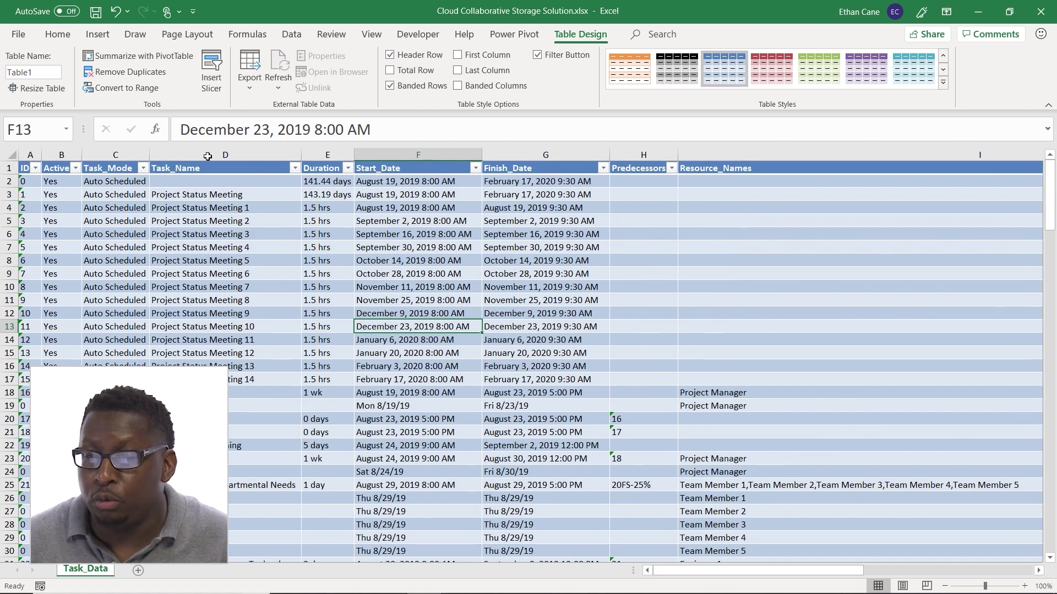
- Create a PivotTable on a new sheet with Task_Name in Rows and Duration in Values
{"action": "left_click", "coordinate": [141, 56]}
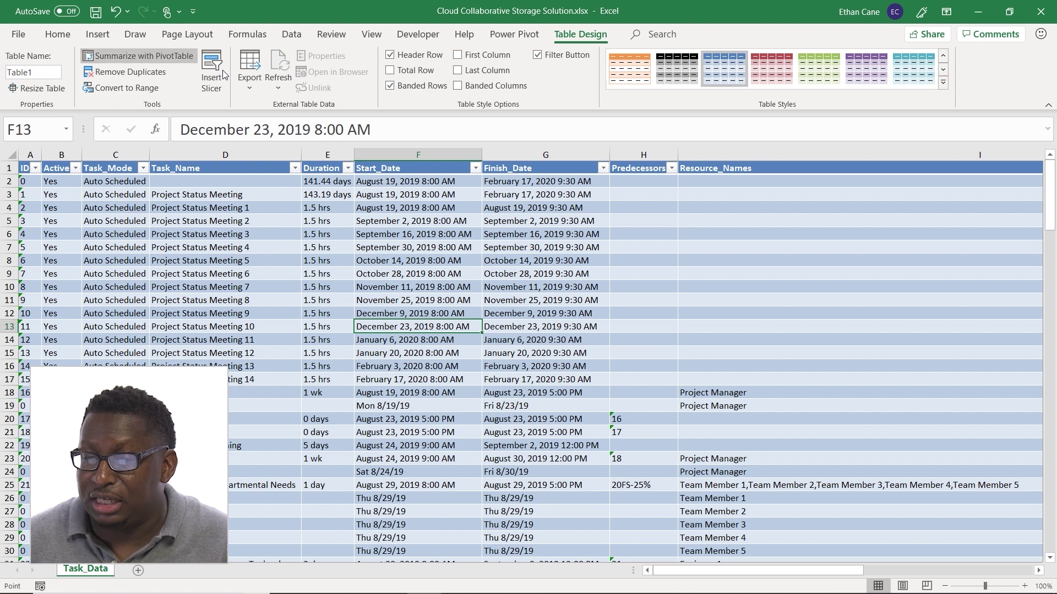
{"action": "left_click", "coordinate": [539, 388]}
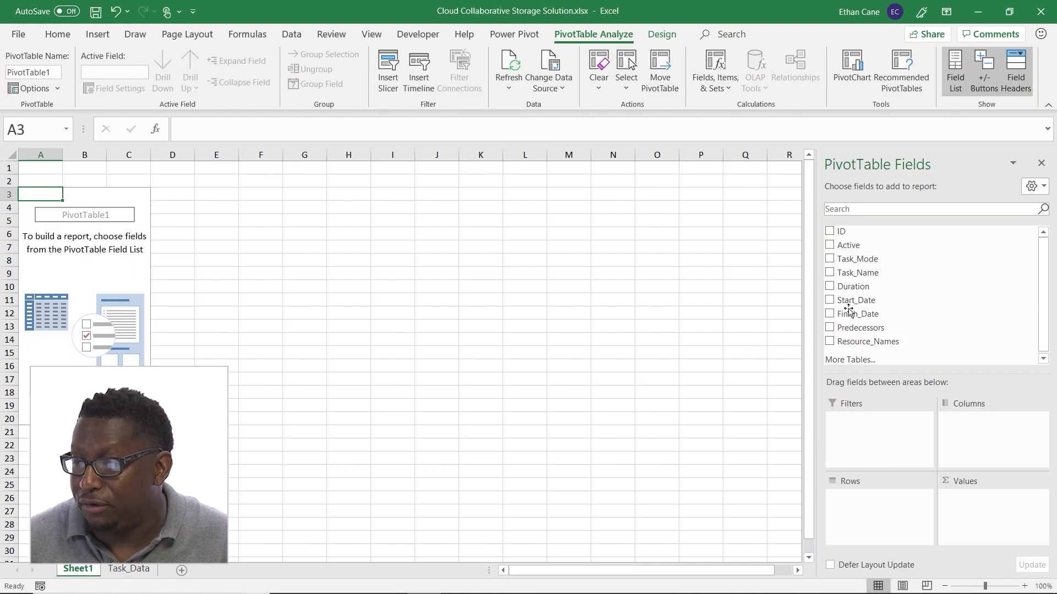
{"action": "left_click_drag", "start_coordinate": [858, 273], "coordinate": [877, 537]}
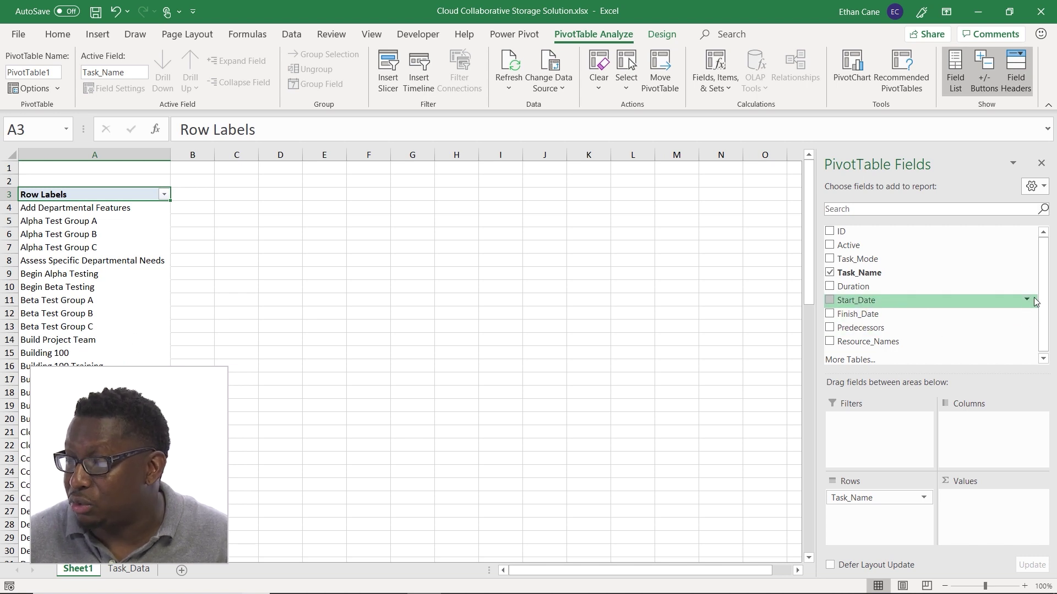
{"action": "left_click_drag", "start_coordinate": [860, 288], "coordinate": [983, 528]}
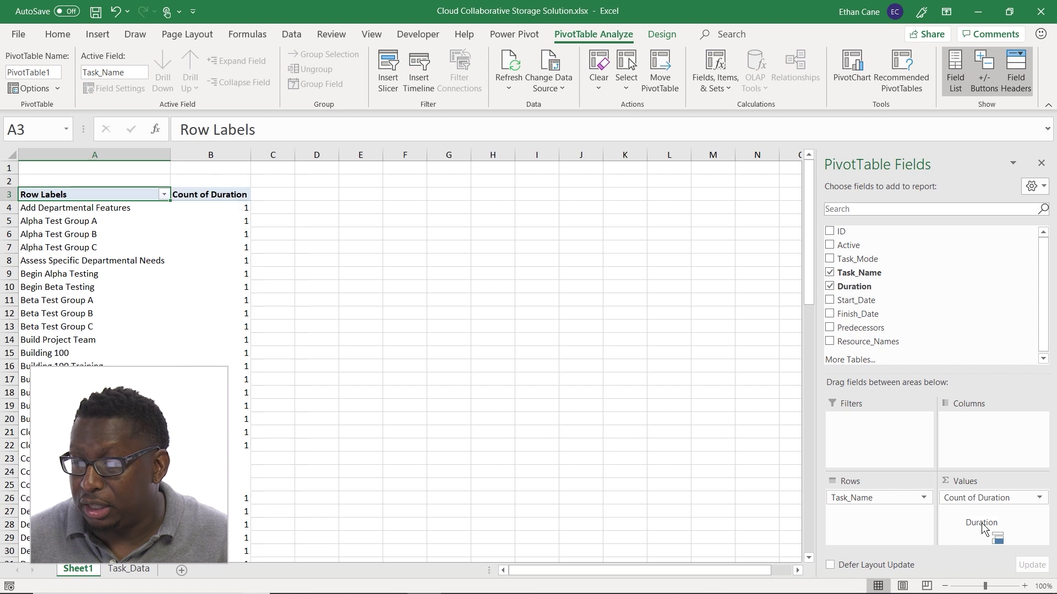
{"action": "scroll", "coordinate": [315, 382], "scroll_direction": "down", "scroll_amount": 7}
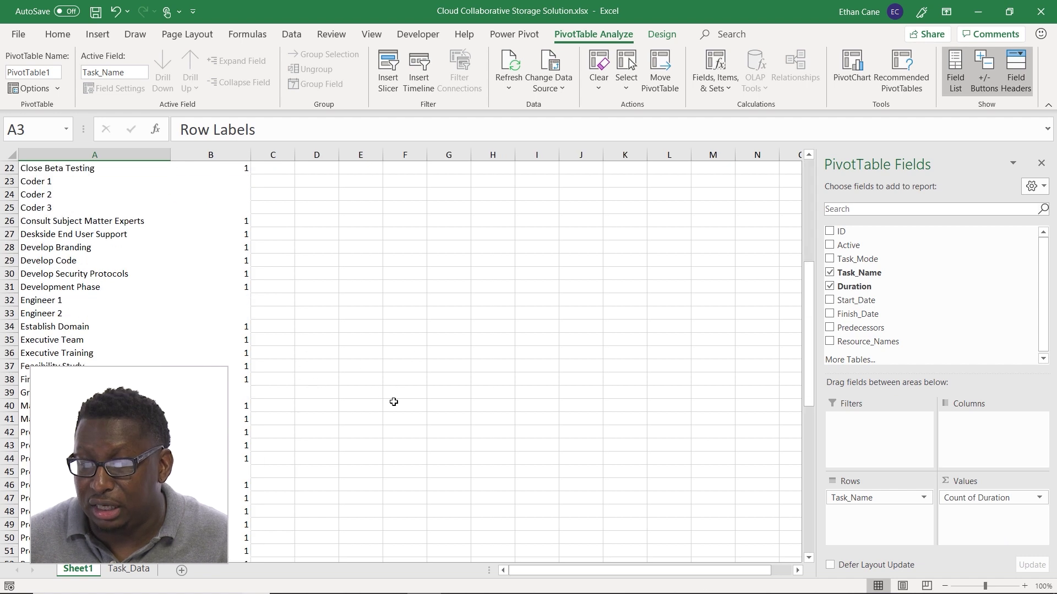
- Change the Duration value field to Sum, then minimise Excel
{"action": "left_click", "coordinate": [1039, 498]}
{"action": "left_click", "coordinate": [969, 482]}
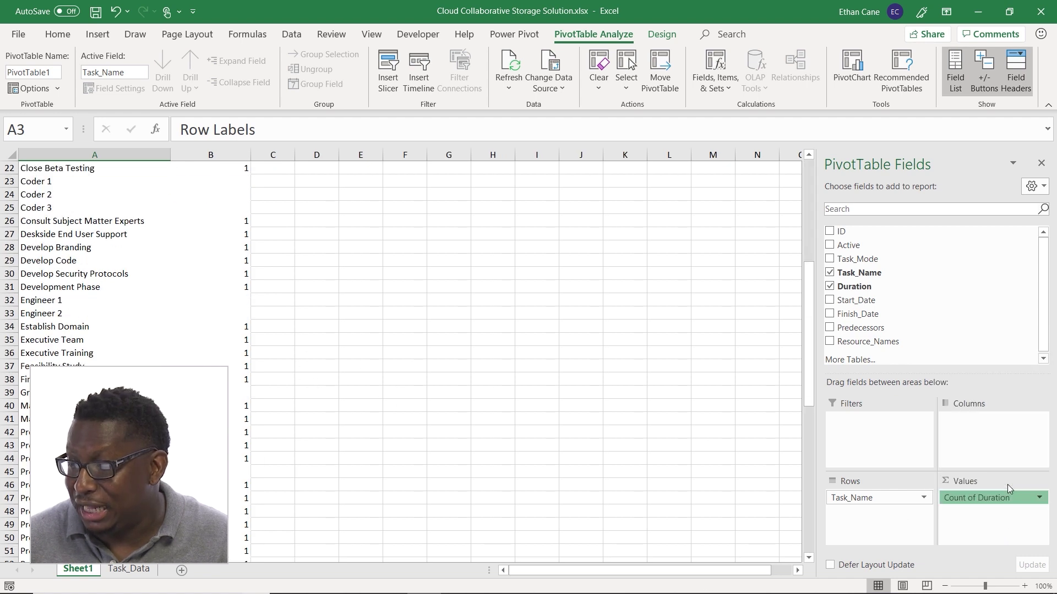
{"action": "left_click", "coordinate": [388, 292]}
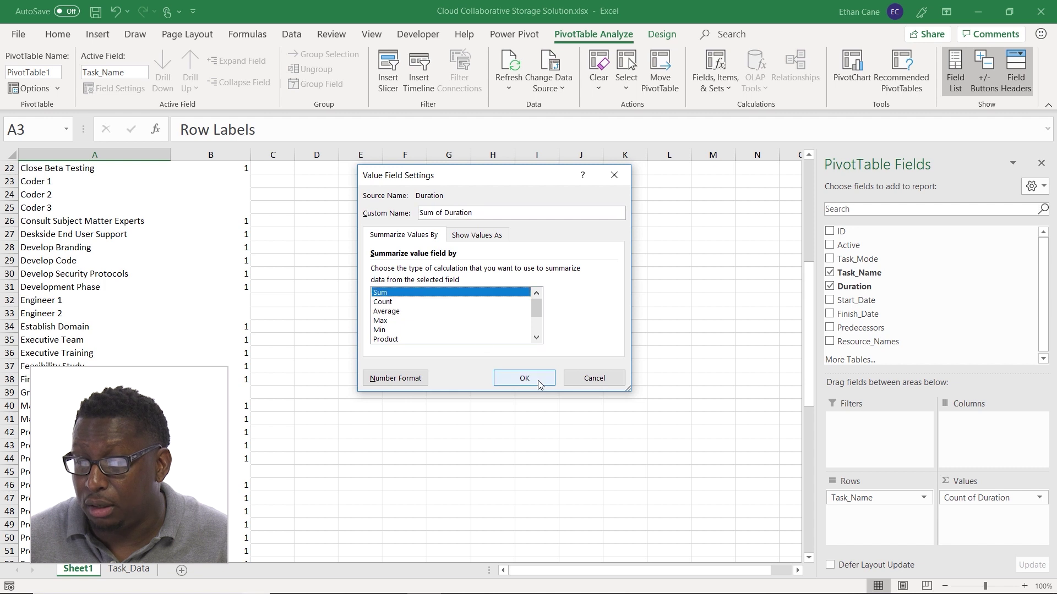
{"action": "left_click", "coordinate": [542, 385]}
{"action": "scroll", "coordinate": [424, 421], "scroll_direction": "up", "scroll_amount": 7}
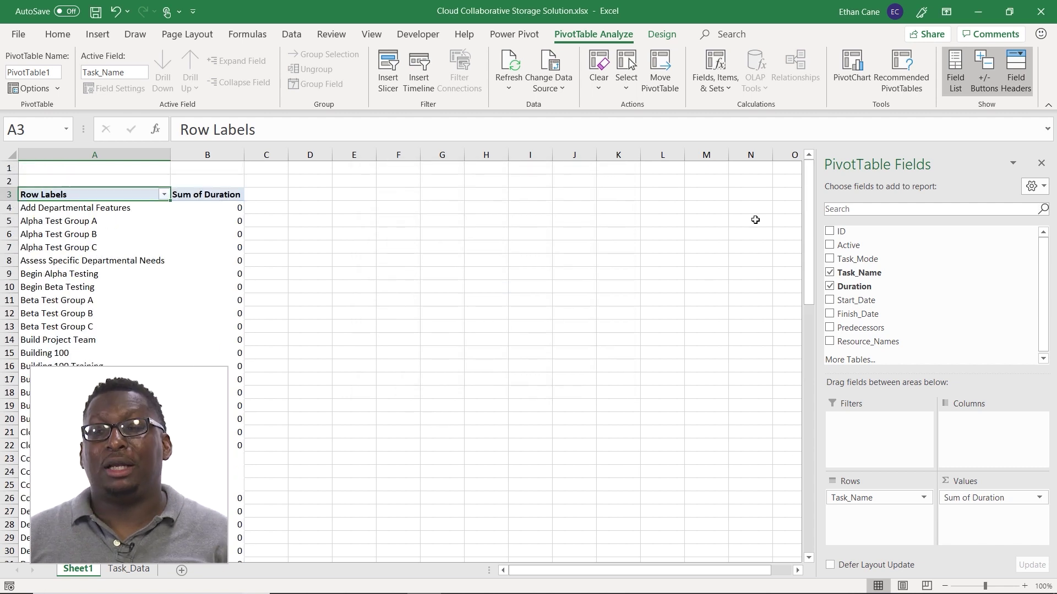
{"action": "left_click", "coordinate": [965, 18]}
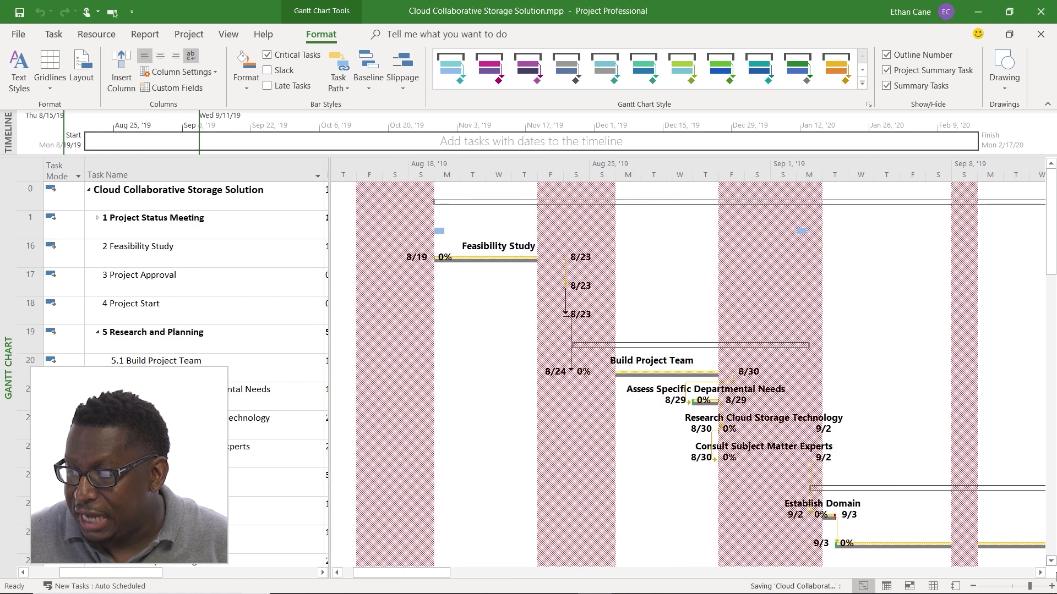
- Zoom the Gantt timescale with the status-bar slider until individual days are shown
{"action": "left_click", "coordinate": [972, 587]}
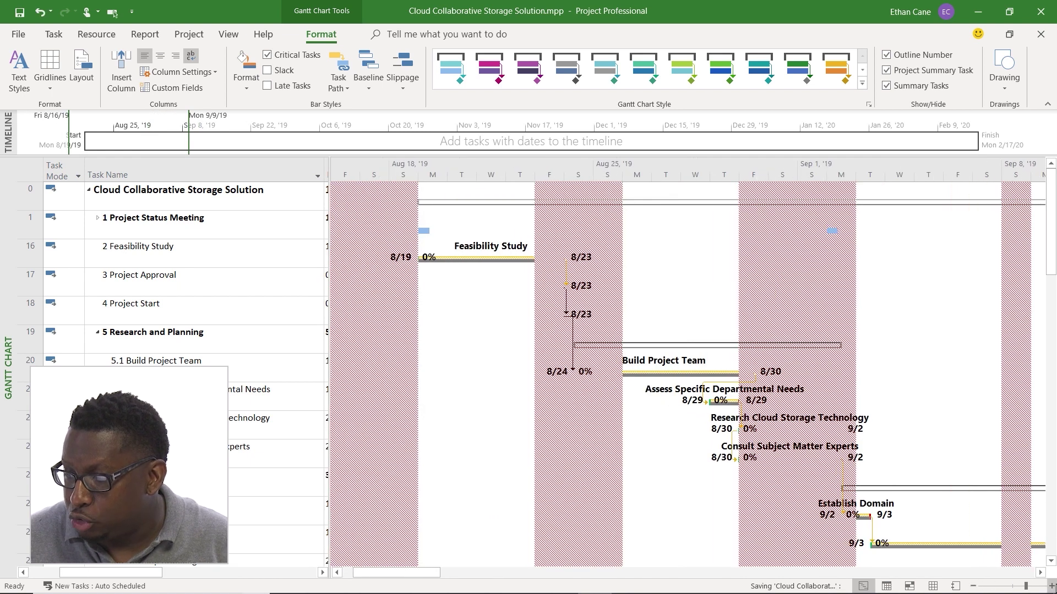
{"action": "left_click", "coordinate": [1052, 587]}
{"action": "left_click", "coordinate": [972, 587]}
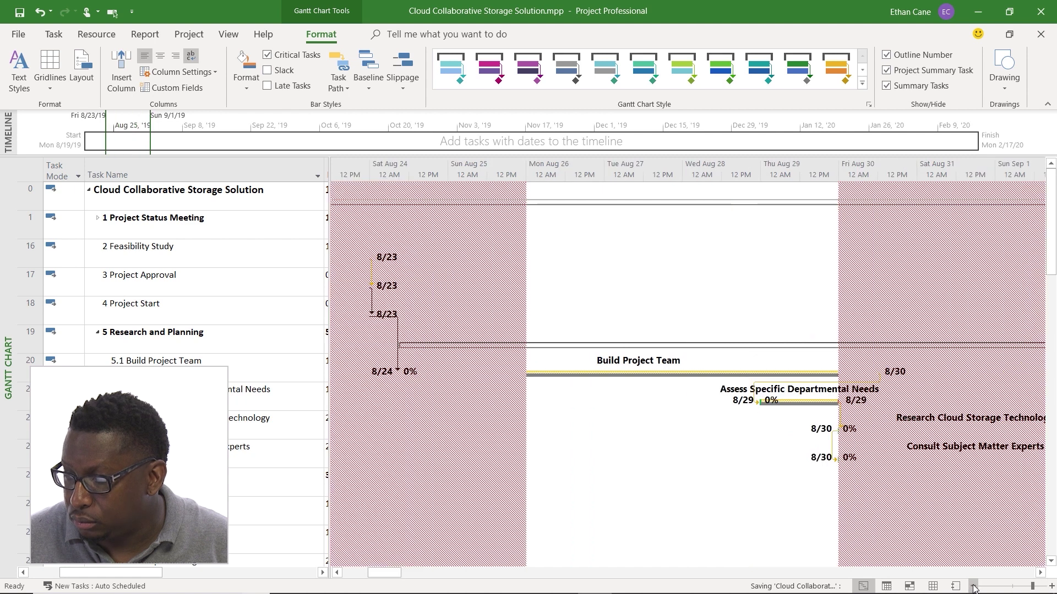
{"action": "left_click", "coordinate": [972, 587]}
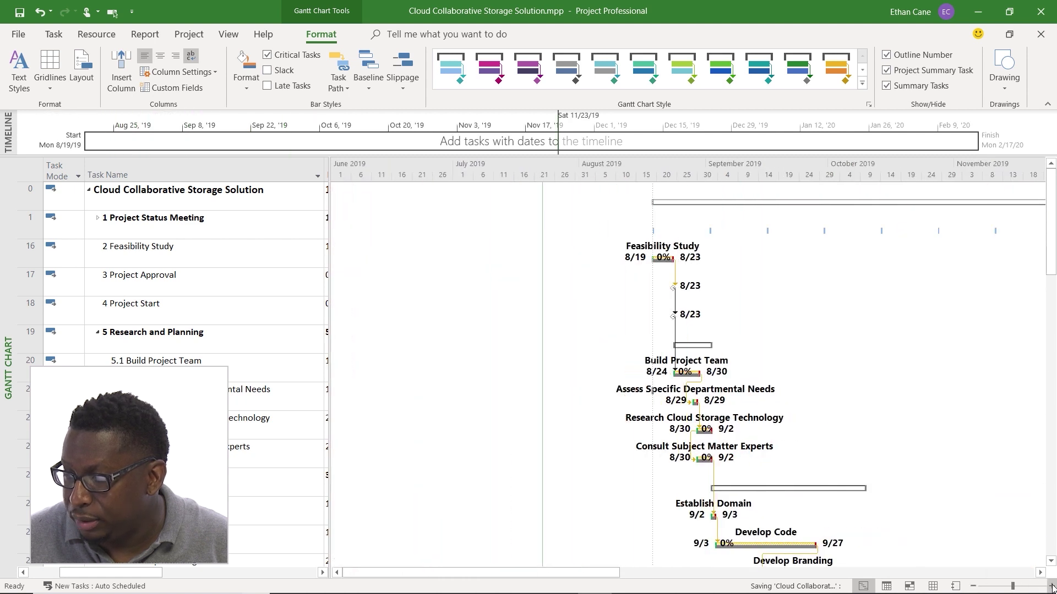
{"action": "left_click", "coordinate": [1052, 587]}
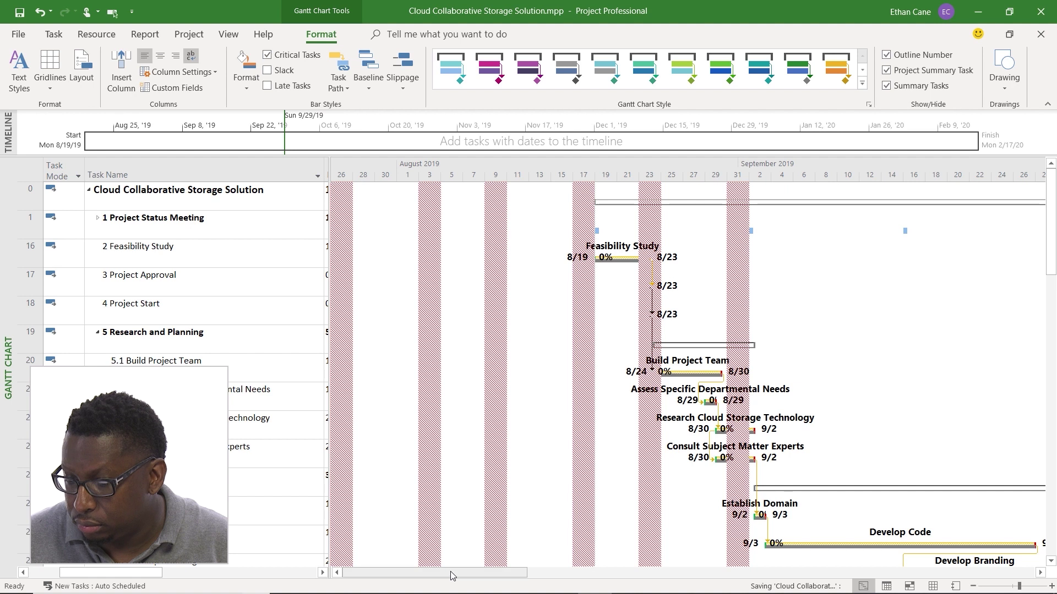
- Scroll the chart to mid-August dates, select the 6 Development Phase row and adjust the pane divider
{"action": "left_click", "coordinate": [1040, 573]}
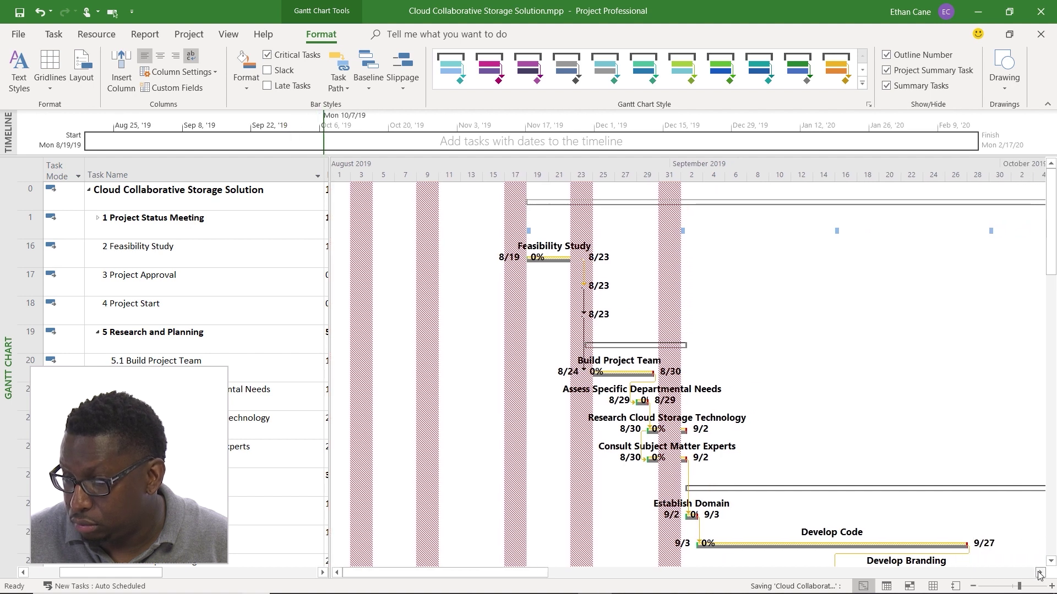
{"action": "left_click", "coordinate": [1039, 573]}
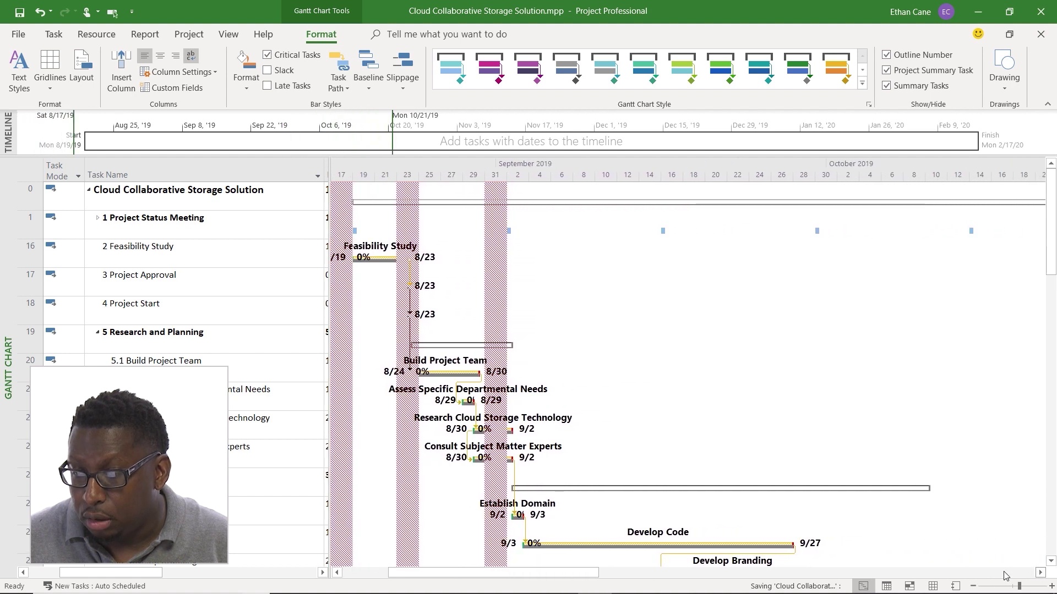
{"action": "left_click", "coordinate": [336, 573]}
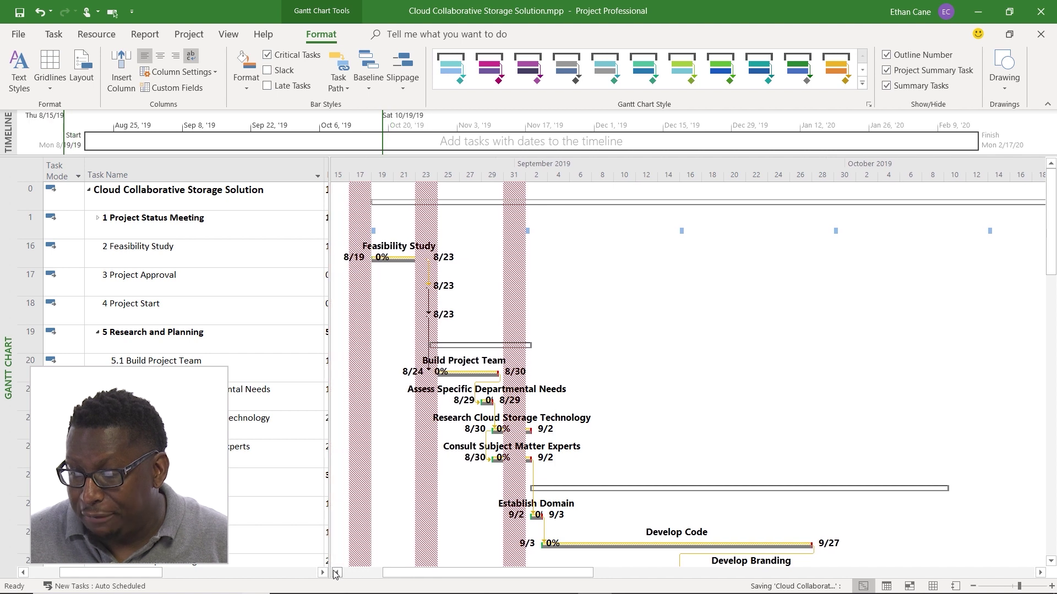
{"action": "left_click", "coordinate": [326, 470]}
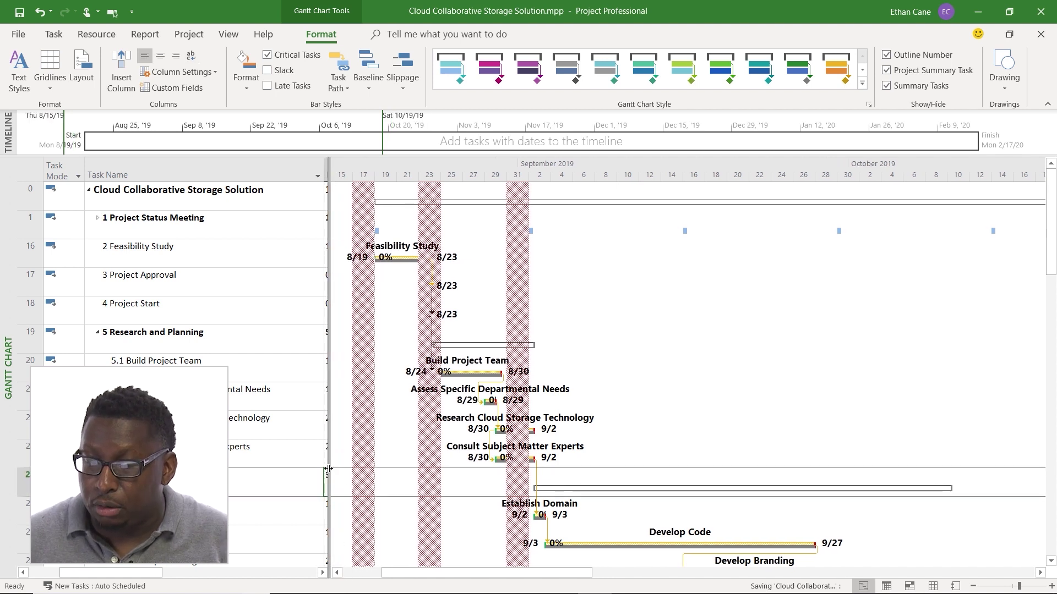
{"action": "left_click_drag", "start_coordinate": [327, 469], "coordinate": [326, 468]}
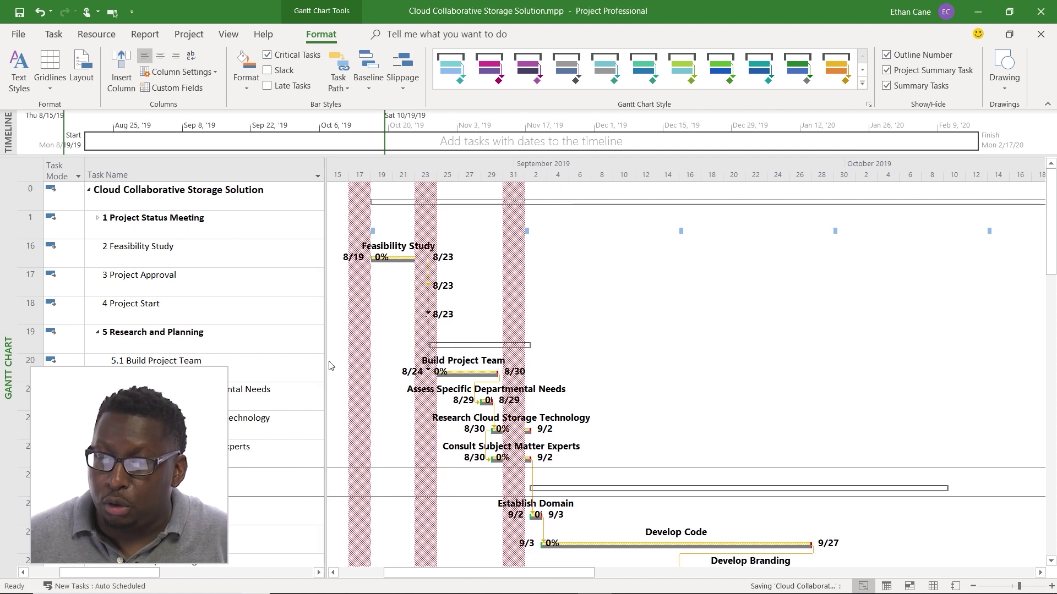
{"action": "left_click_drag", "start_coordinate": [325, 359], "coordinate": [326, 359]}
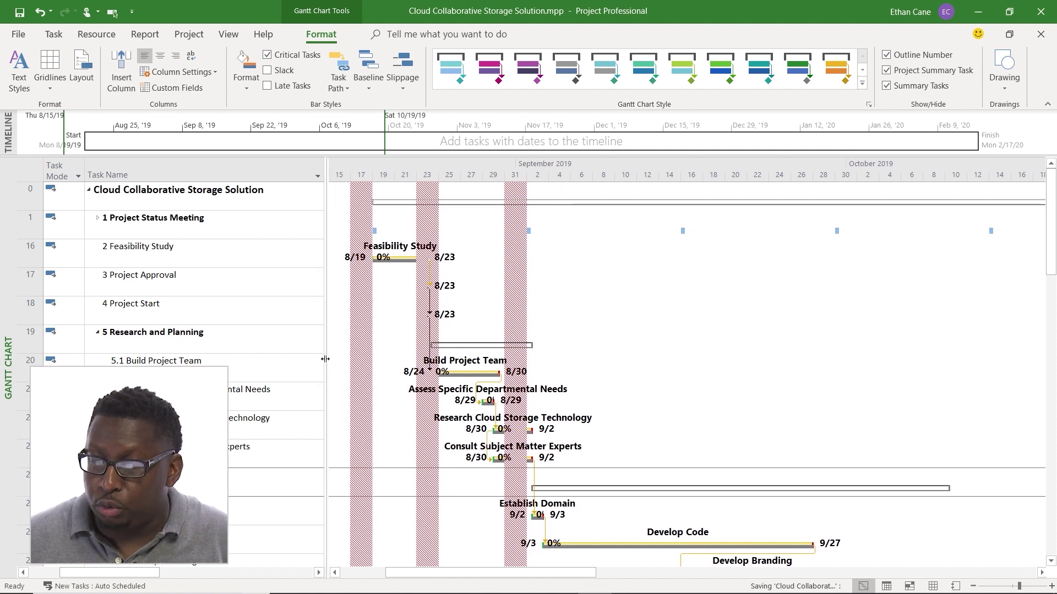
- Use Copy Picture to save the on-screen Gantt rows as a GIF image file on the Desktop
{"action": "left_click", "coordinate": [54, 34]}
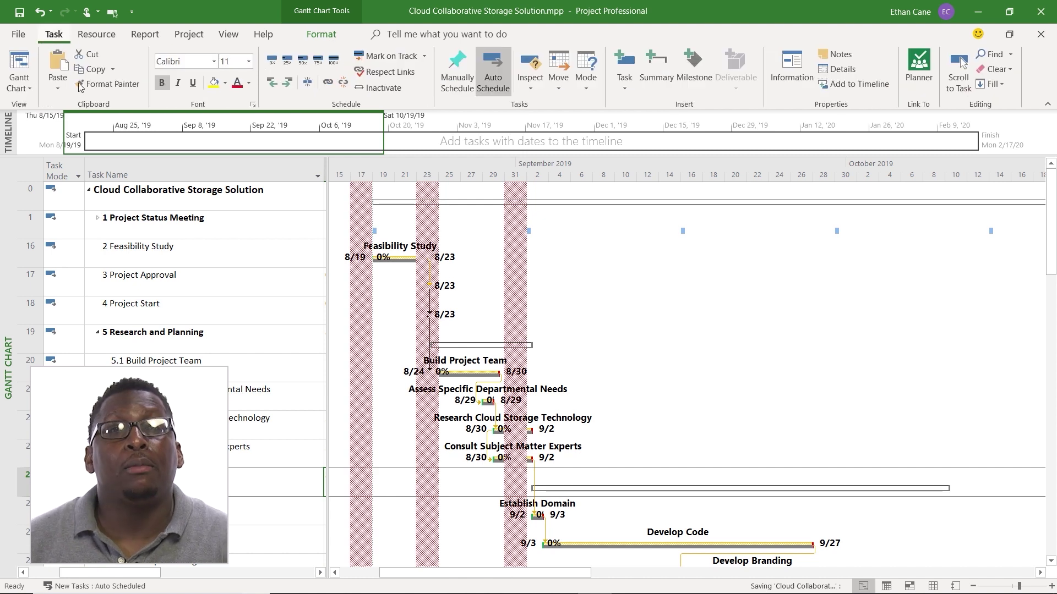
{"action": "left_click", "coordinate": [114, 73]}
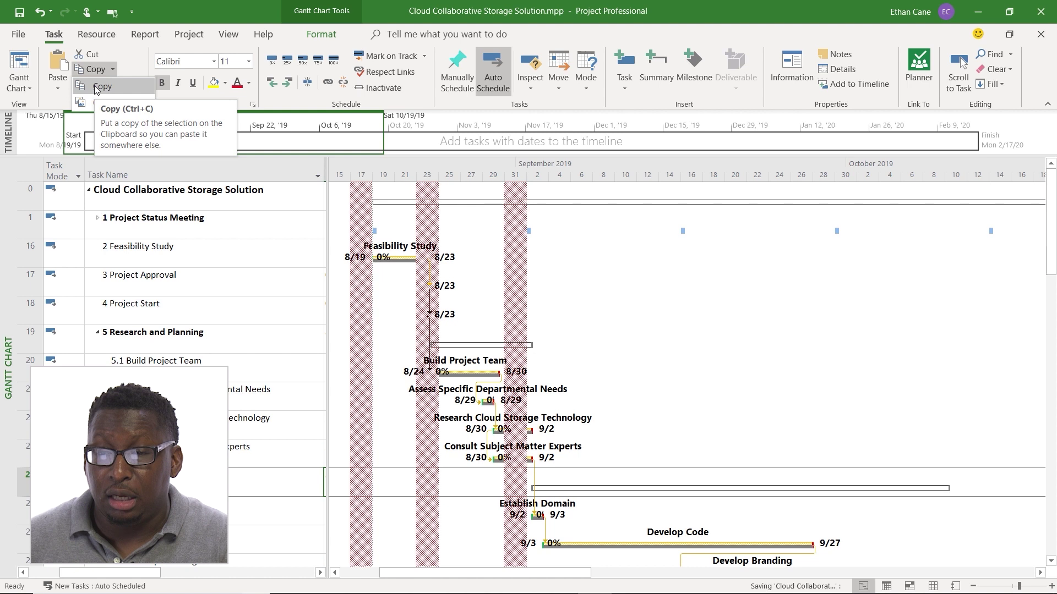
{"action": "left_click", "coordinate": [96, 88]}
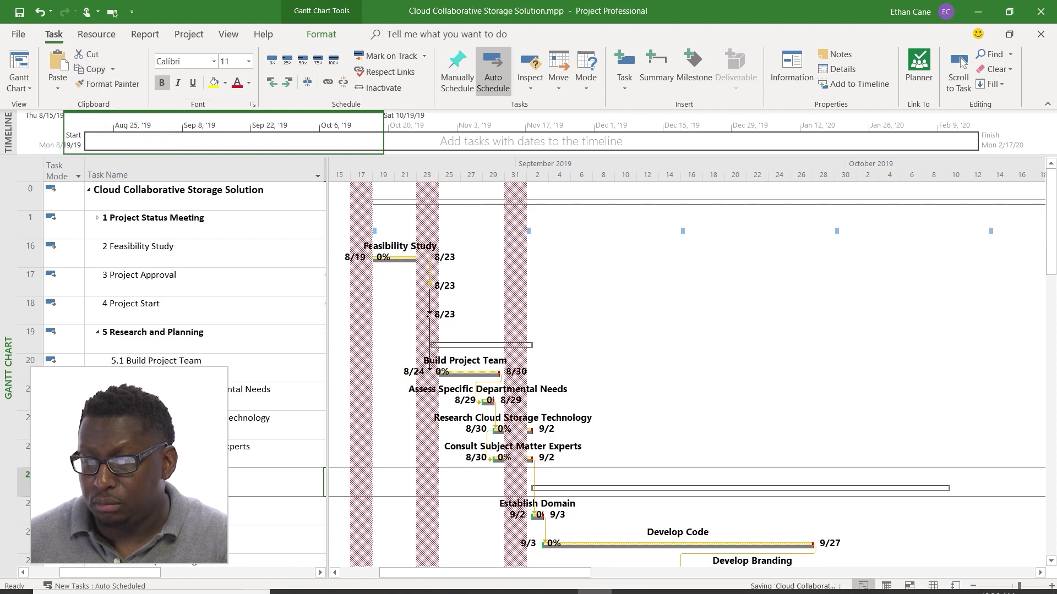
{"action": "mouse_move", "coordinate": [313, 590]}
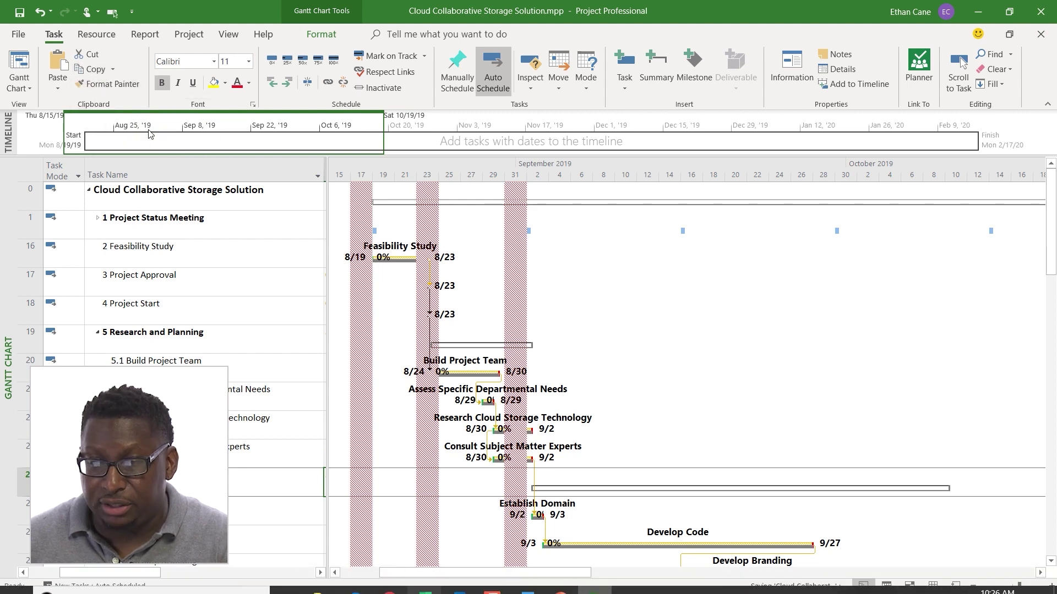
{"action": "left_click", "coordinate": [114, 72]}
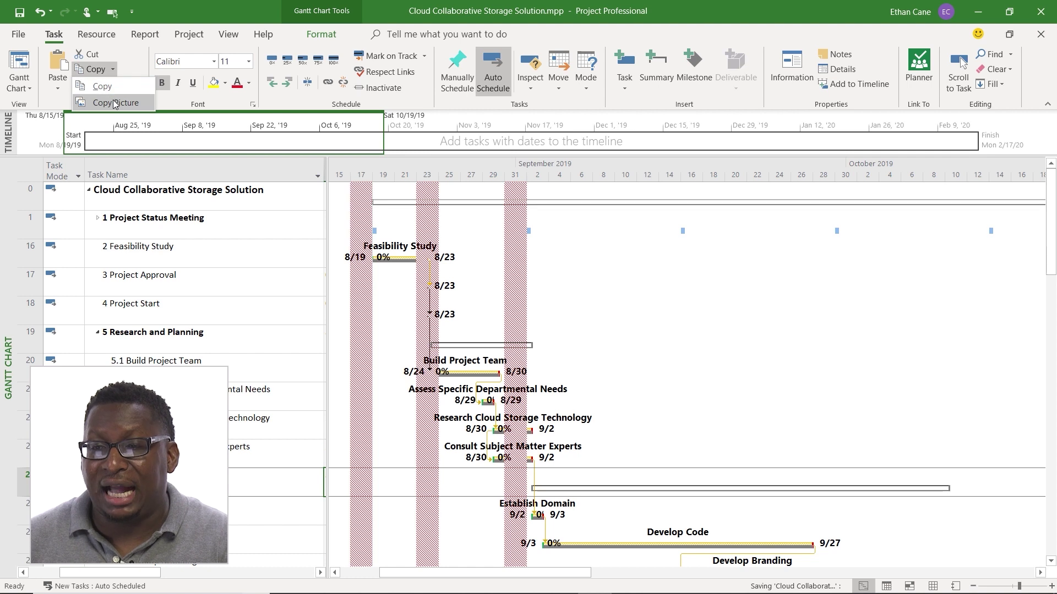
{"action": "left_click", "coordinate": [117, 96]}
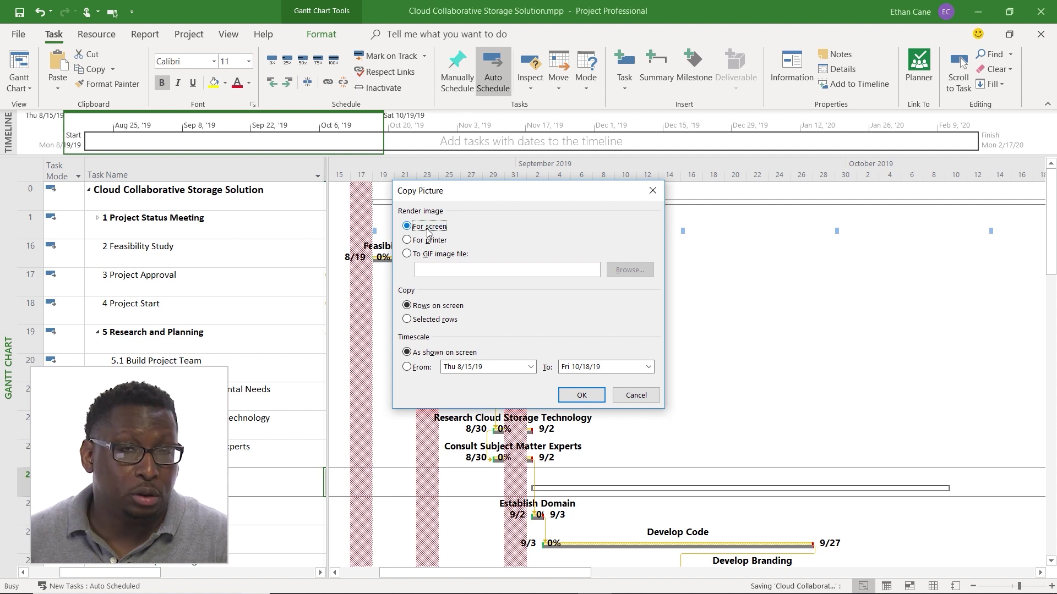
{"action": "left_click", "coordinate": [406, 254]}
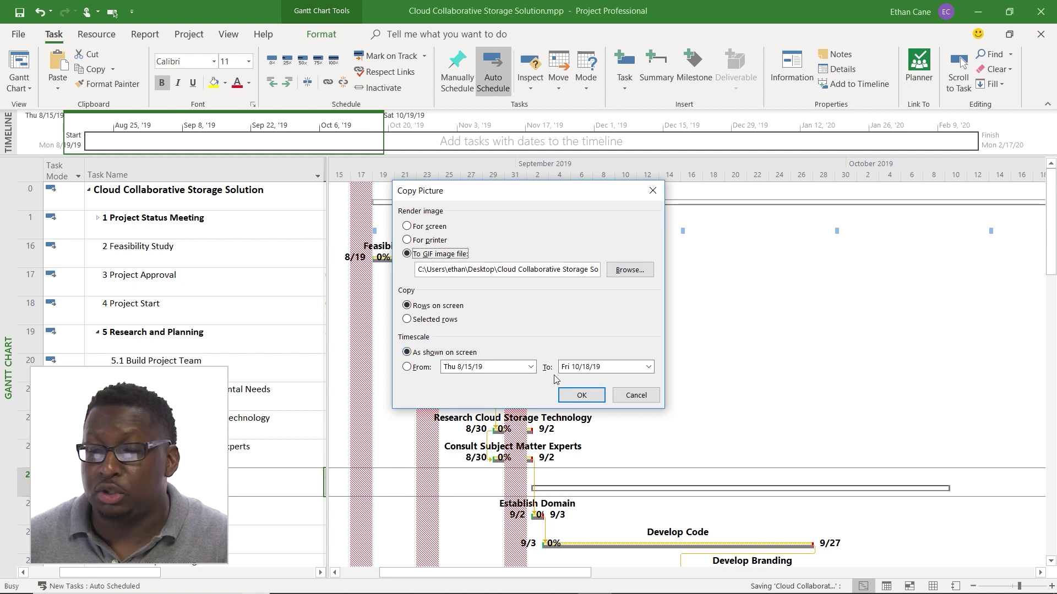
{"action": "left_click", "coordinate": [590, 396]}
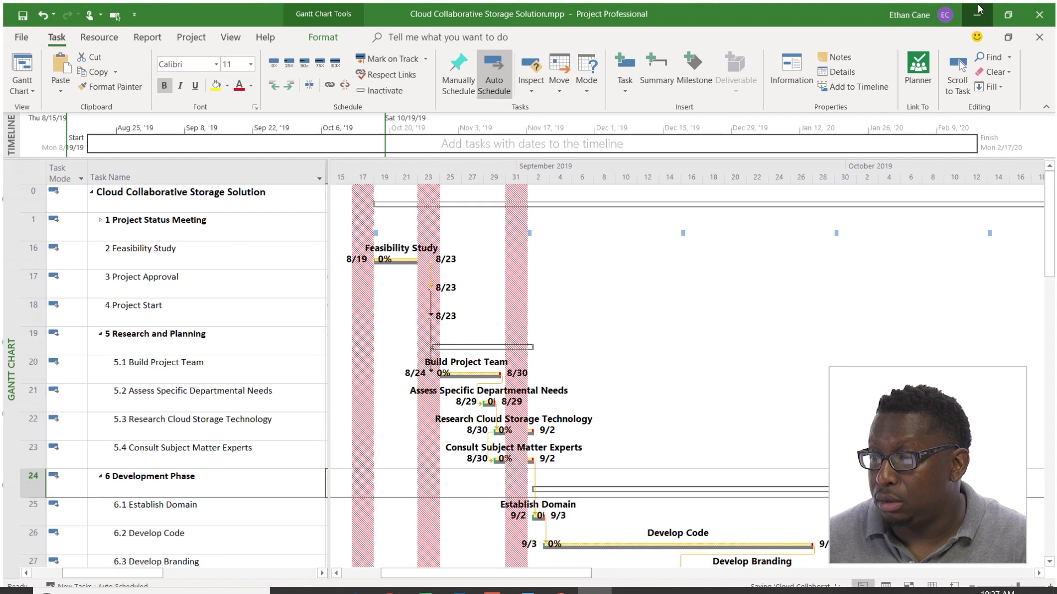
- View Cloud Collaborative Storage Solution.gif from the desktop in Photos, then return to Project's Gantt chart
{"action": "left_click", "coordinate": [978, 11]}
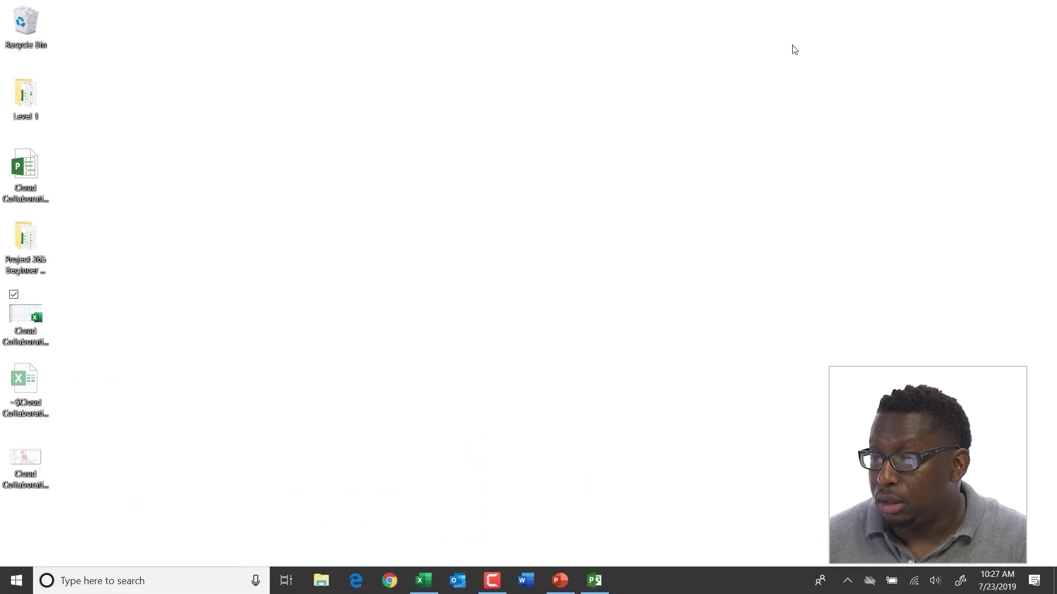
{"action": "double_click", "coordinate": [15, 465]}
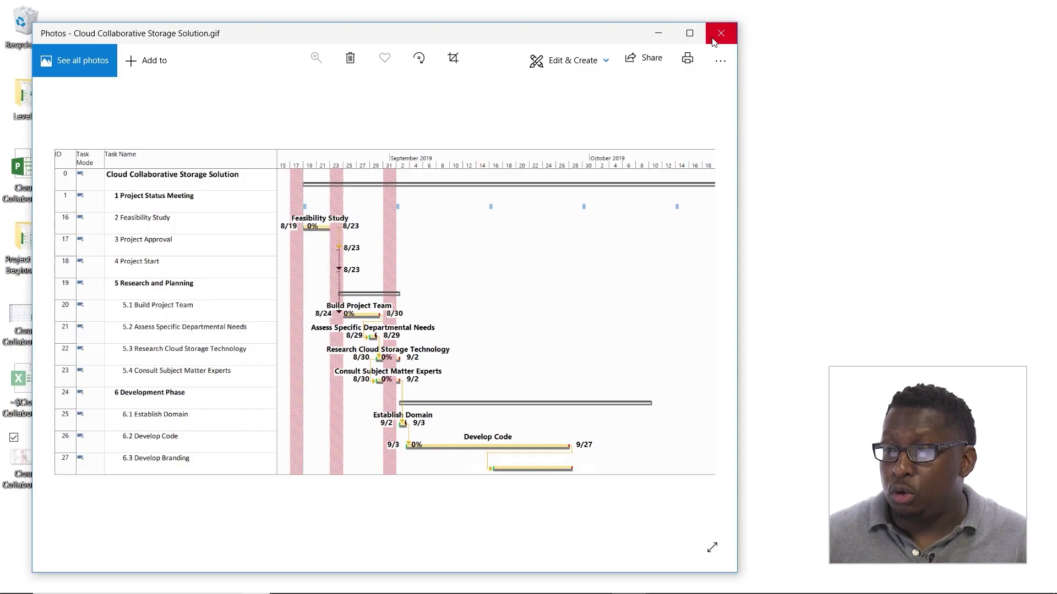
{"action": "left_click", "coordinate": [721, 34]}
{"action": "mouse_move", "coordinate": [551, 592]}
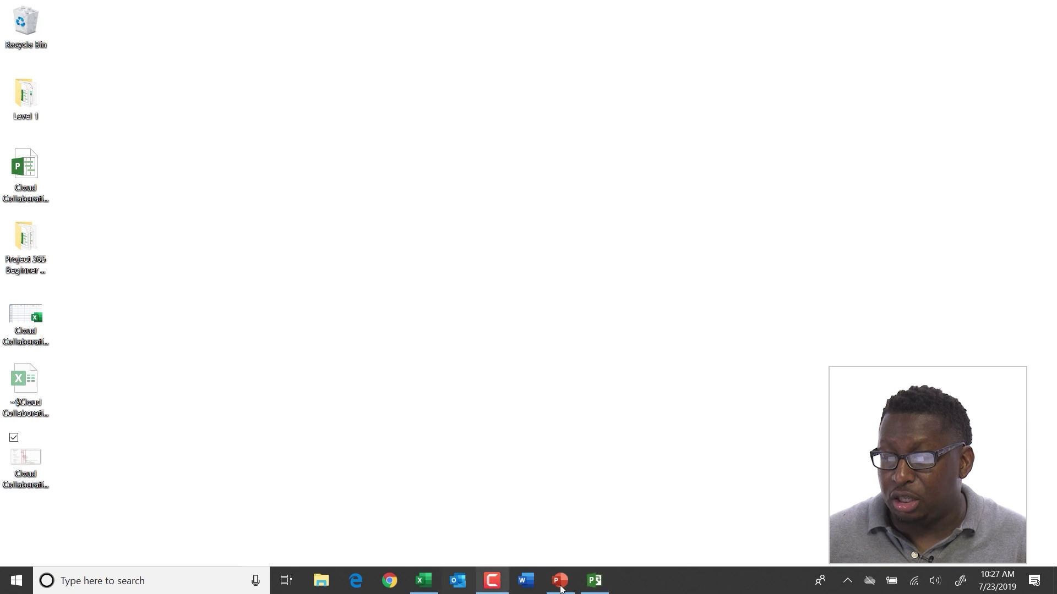
{"action": "left_click", "coordinate": [594, 581]}
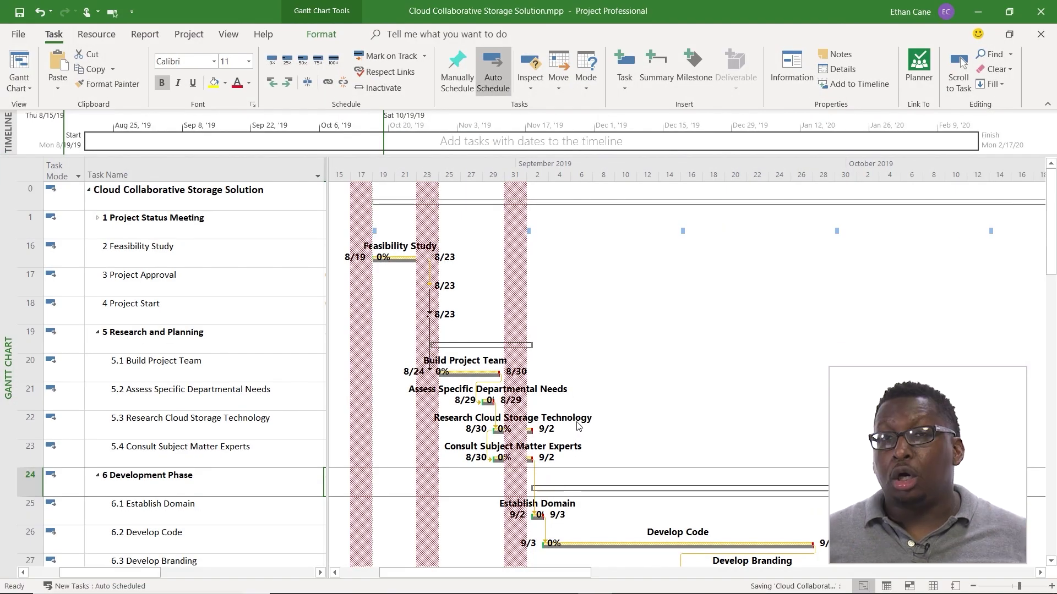